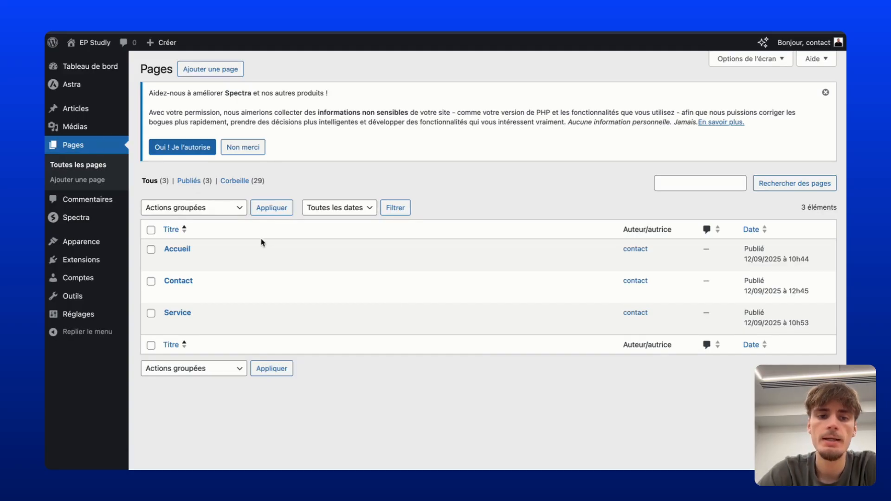
Open the Accueil page for editing and scroll down through its content.
click(178, 261)
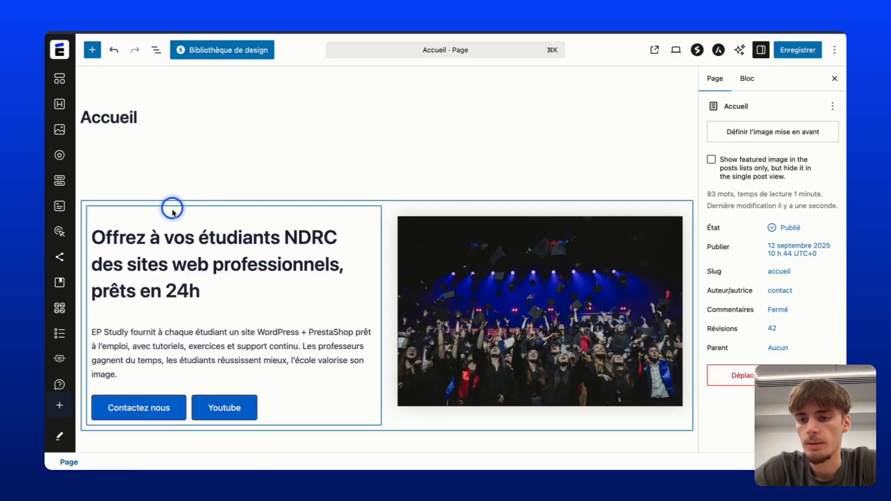
scroll(214, 260, down, 15)
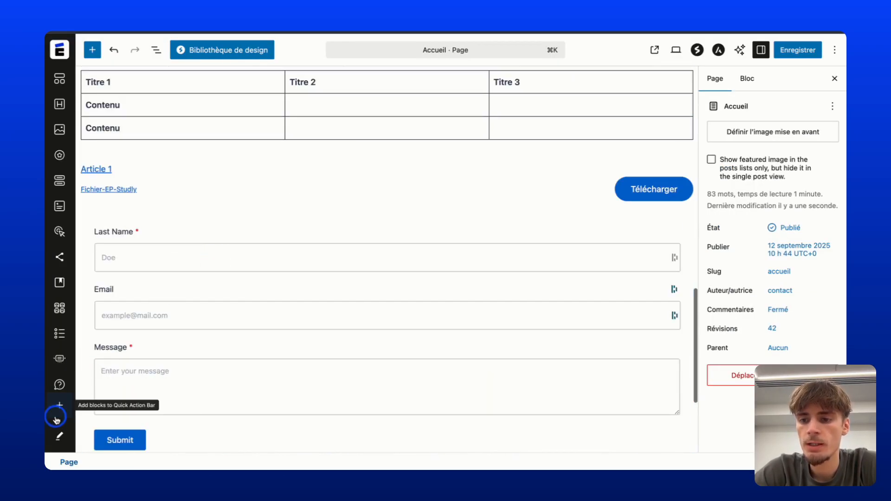
Search for 'Slid' and insert a Slider block below the contact form.
click(58, 414)
text(Slider)
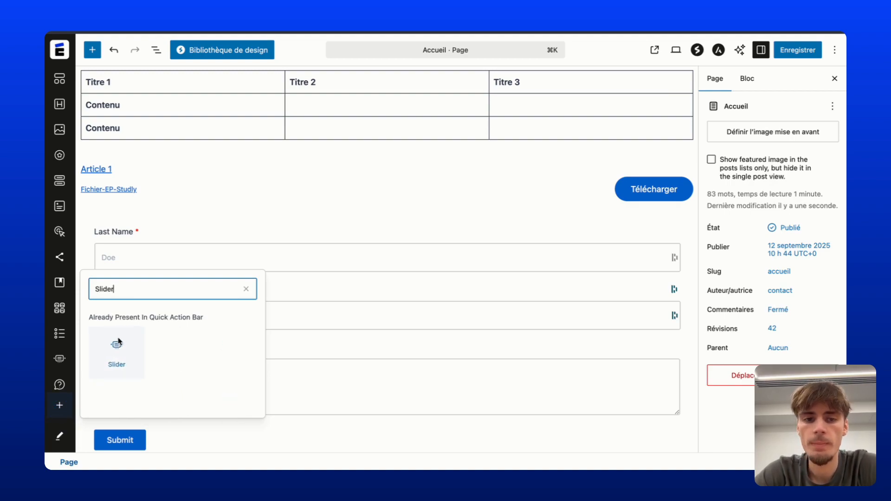
scroll(338, 274, down, 5)
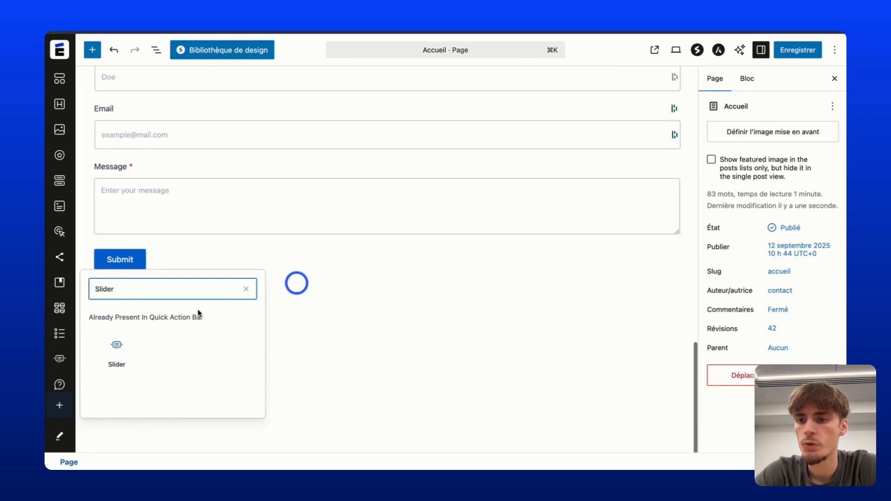
drag(60, 358, 190, 342)
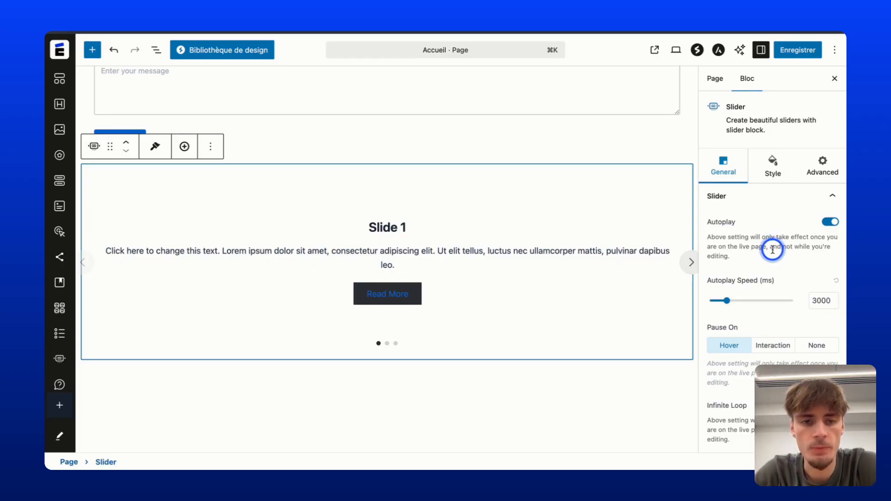
Set the slider's minimum height to 349, keep the Slide transition, and leave navigation dots on.
scroll(772, 250, down, 4)
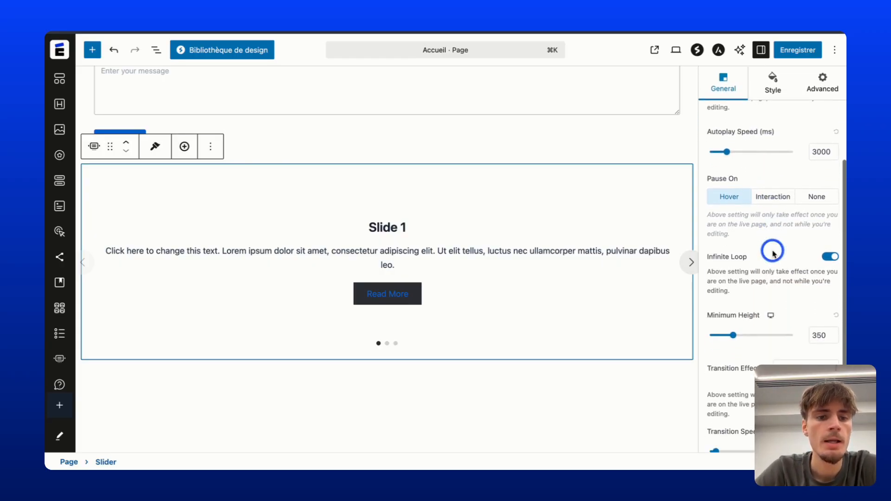
scroll(765, 315, down, 2)
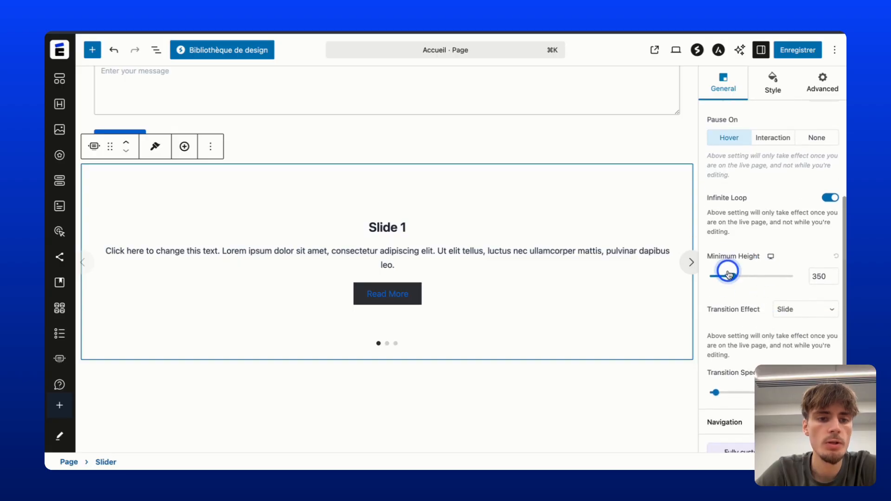
drag(731, 279, 734, 282)
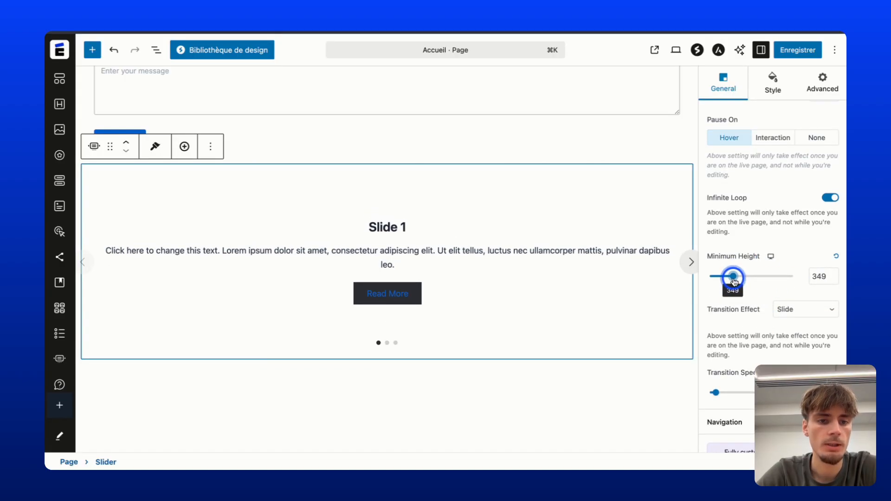
scroll(738, 288, down, 1)
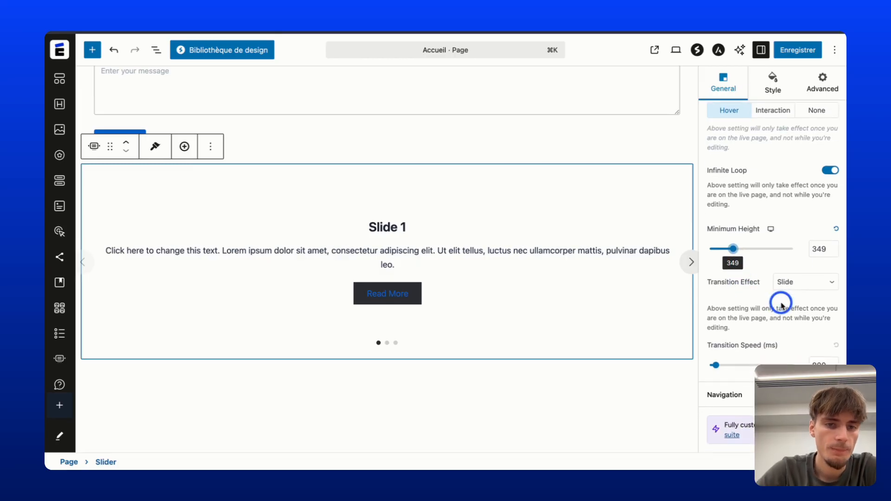
click(812, 284)
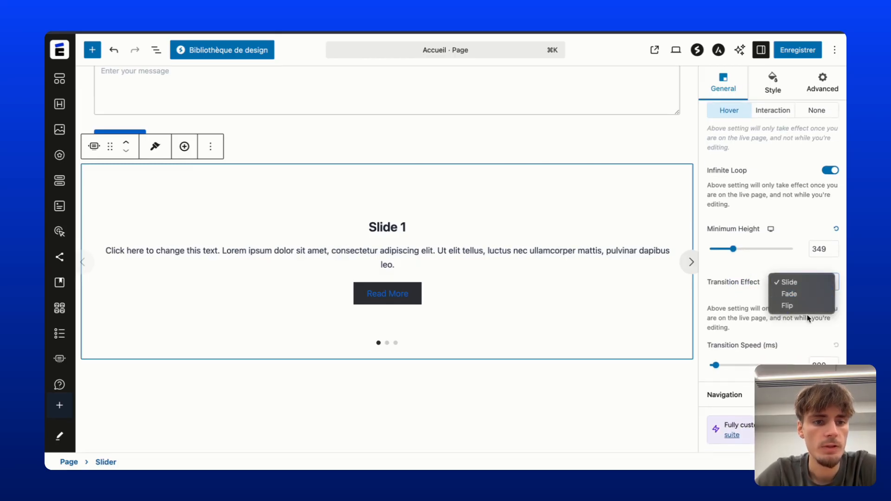
click(819, 283)
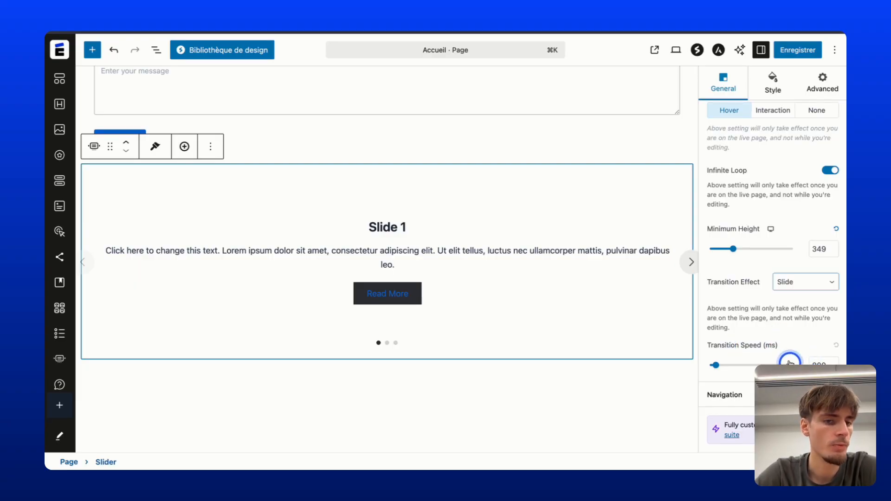
click(724, 395)
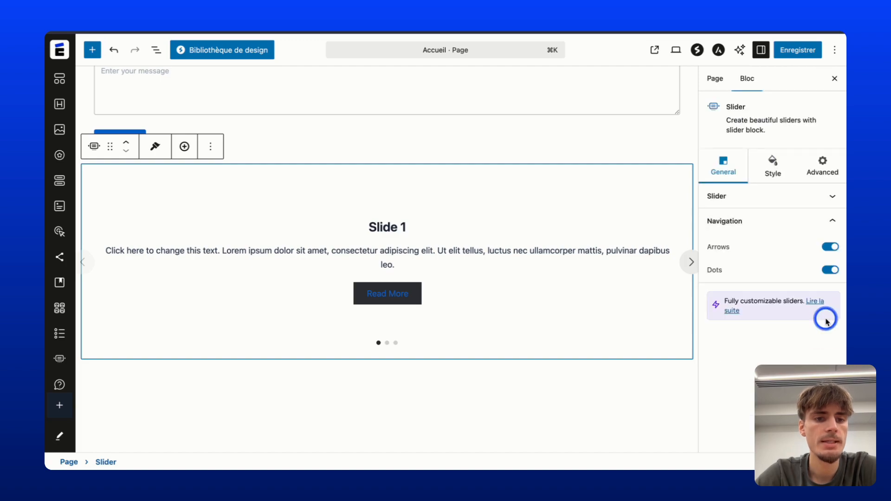
click(826, 272)
click(828, 270)
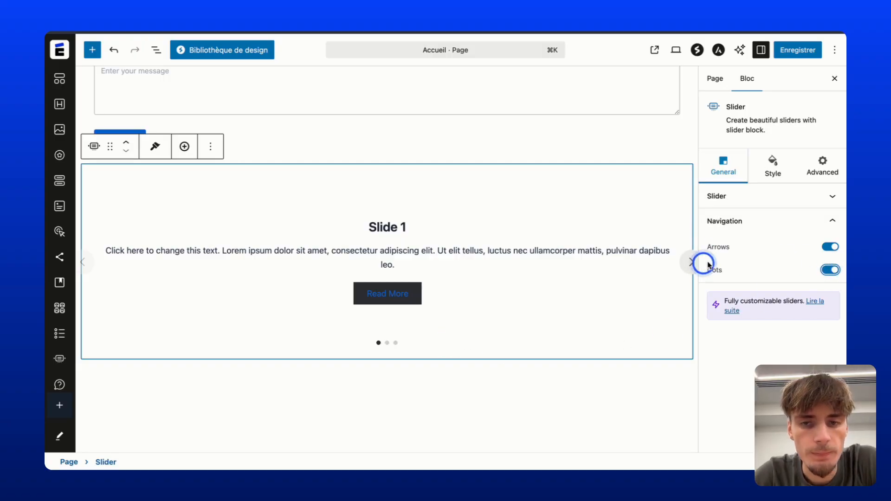
Give Slide 1 the graduation crowd photo Aprenants-EP-Studly.webp as its background image.
click(108, 212)
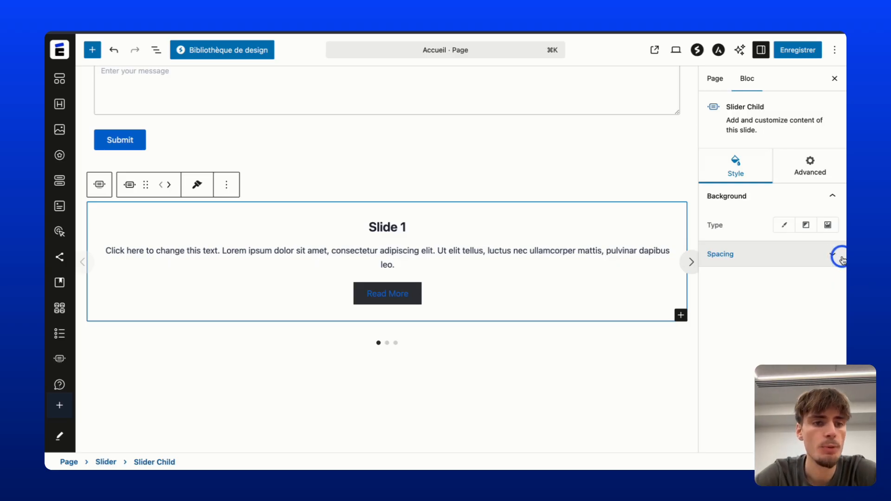
click(828, 225)
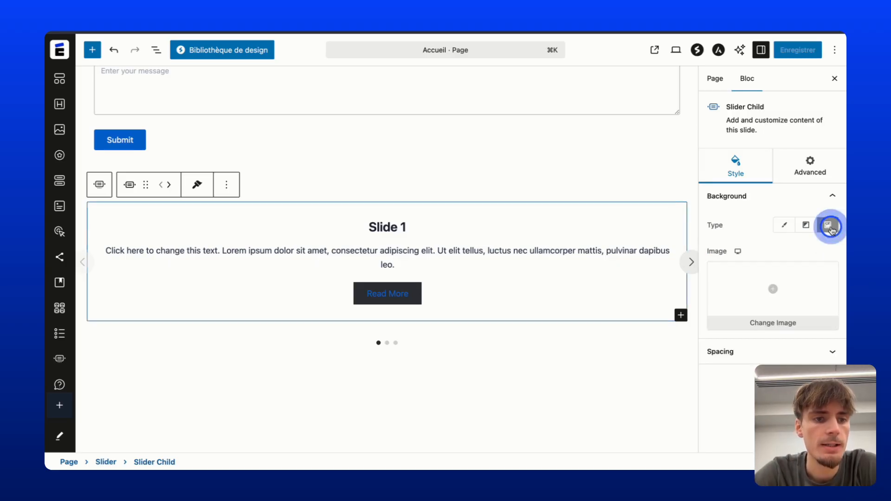
click(773, 309)
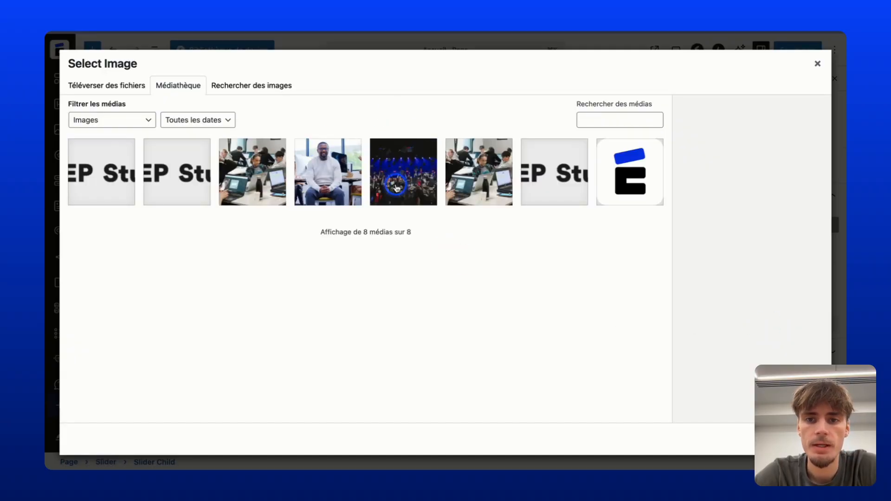
click(396, 188)
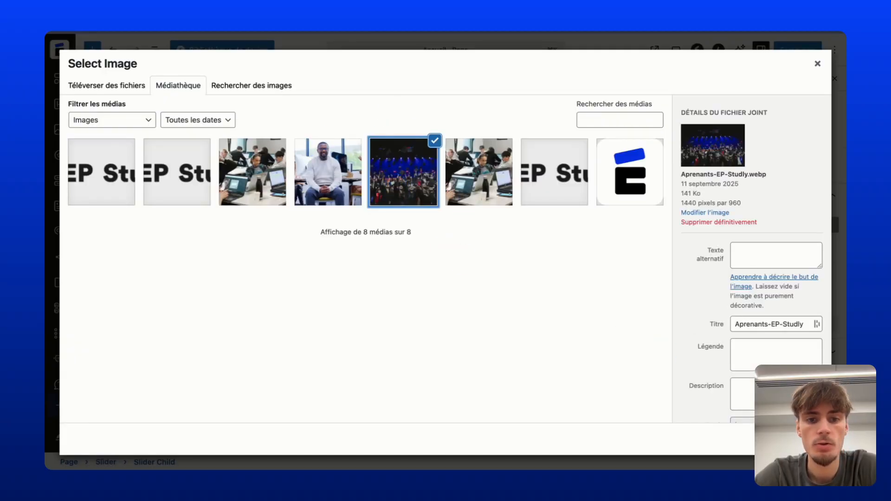
click(803, 439)
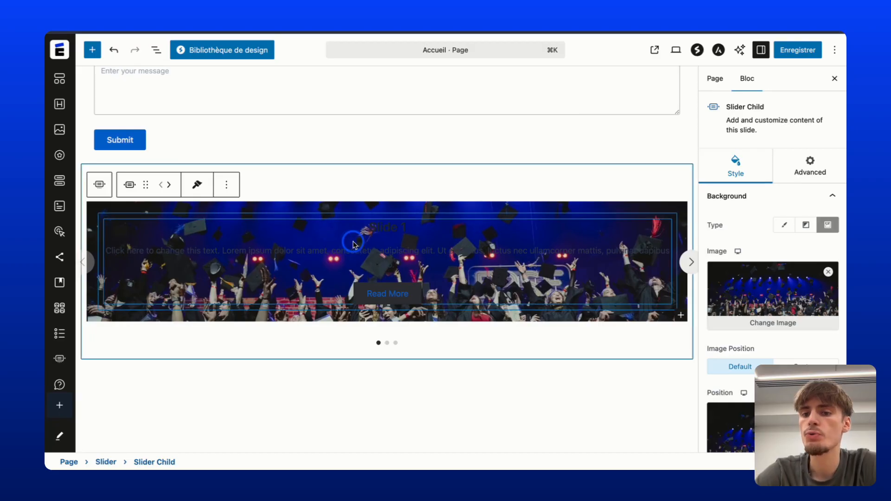
click(369, 224)
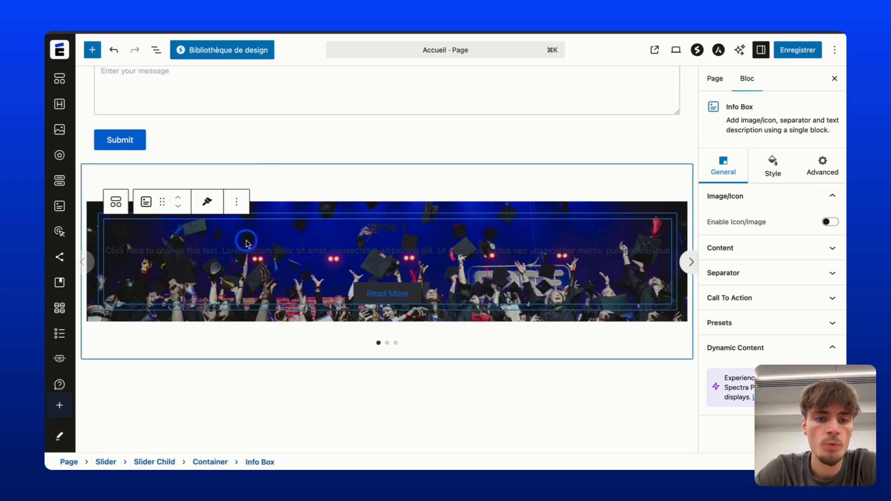
Change the info box title colour and make the description text white.
click(769, 171)
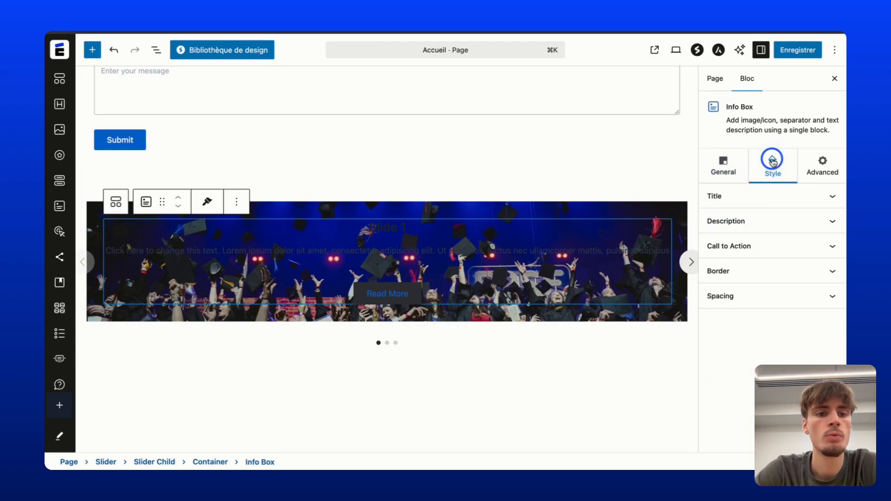
click(756, 196)
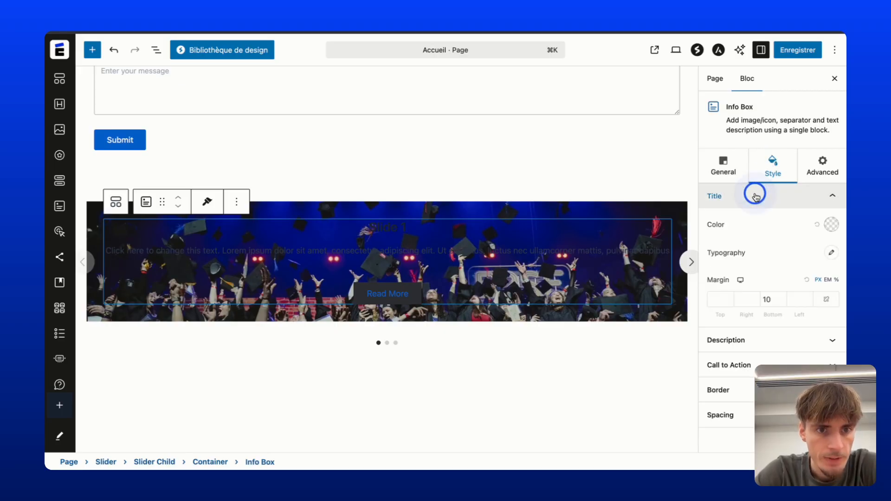
click(832, 225)
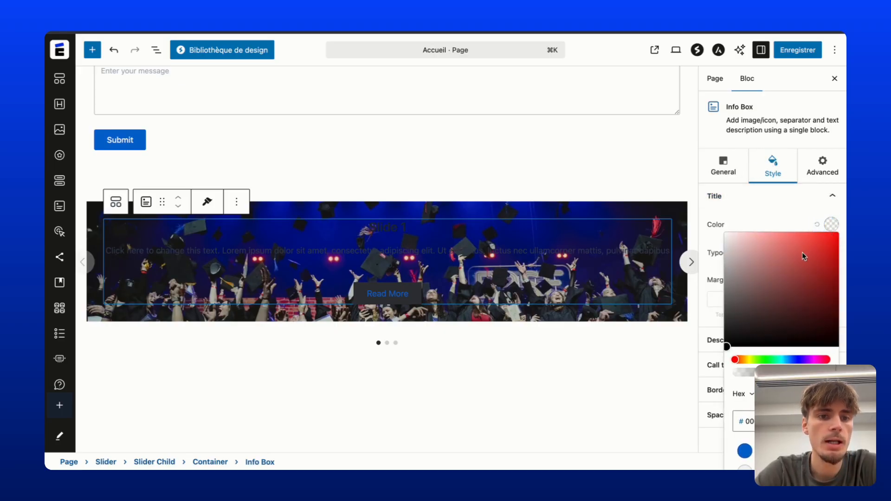
click(740, 211)
click(740, 339)
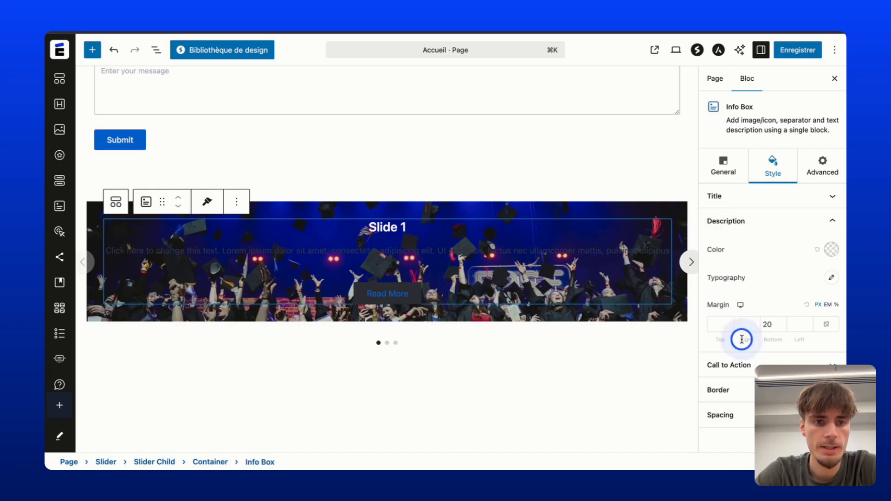
click(831, 250)
click(771, 289)
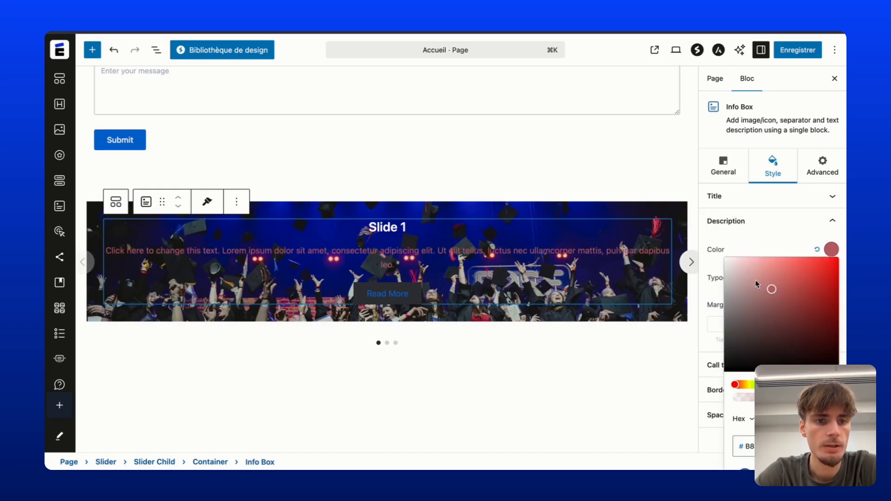
drag(755, 284, 711, 245)
right_click(739, 242)
click(739, 242)
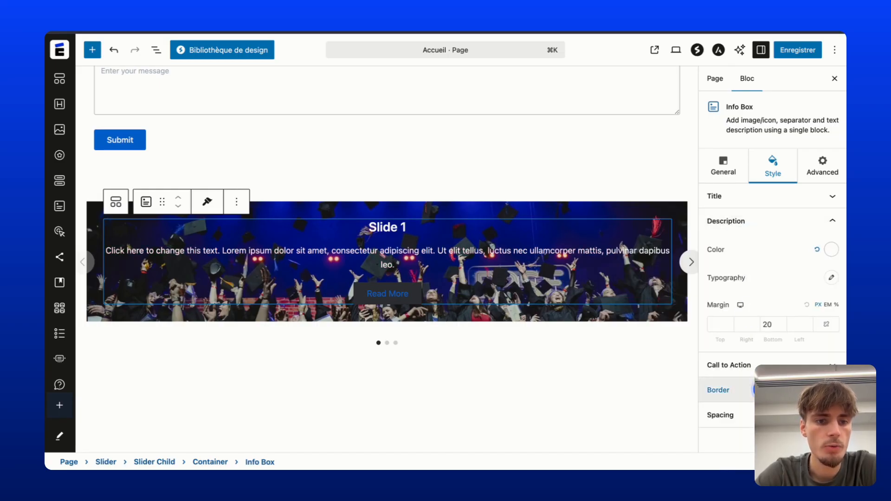
Make the Read More button text blue on a white background.
click(770, 367)
scroll(771, 301, down, 3)
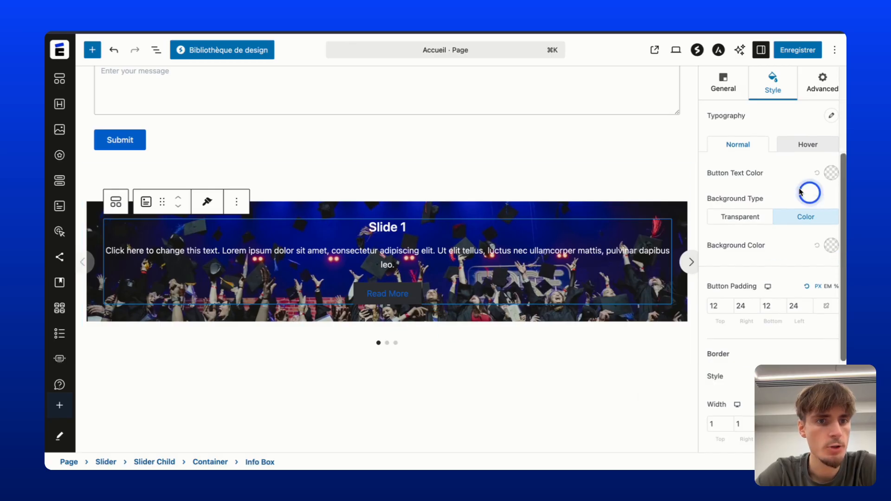
click(831, 173)
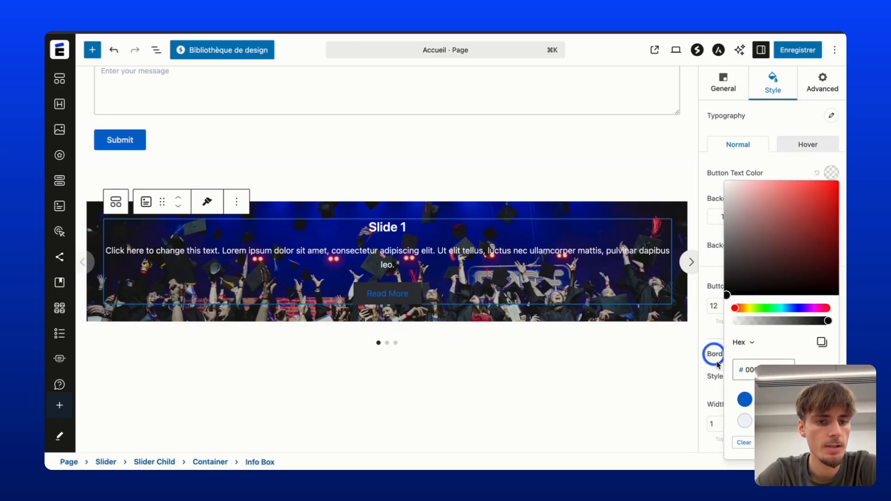
click(743, 398)
click(795, 249)
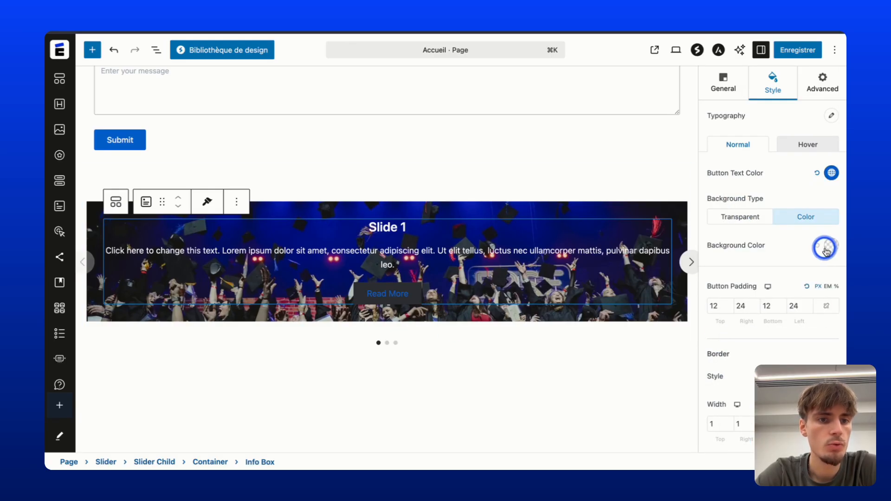
click(831, 251)
click(760, 273)
click(700, 236)
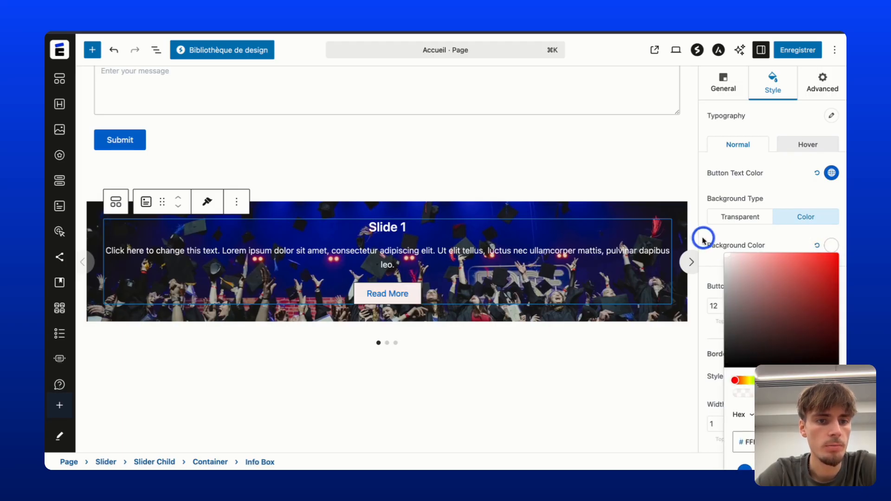
click(752, 187)
click(659, 218)
click(704, 133)
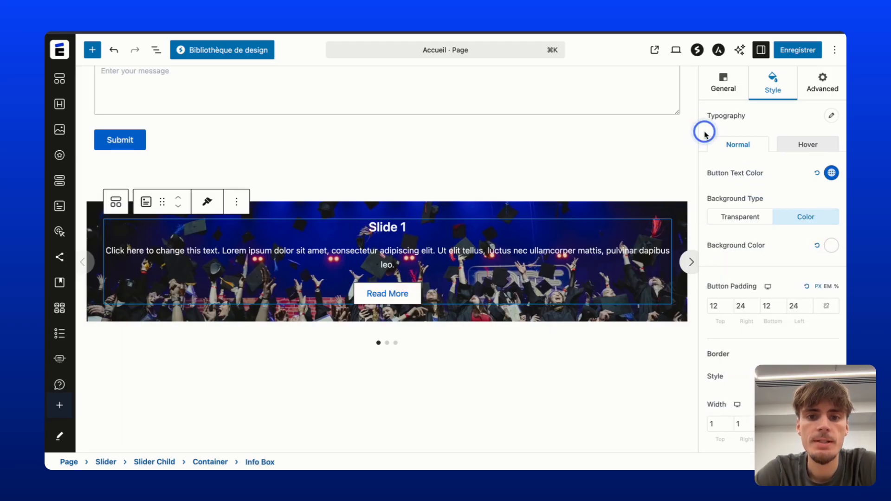
Select the Slide 1 heading, then copy the offer heading from the live EP Studly page.
click(371, 243)
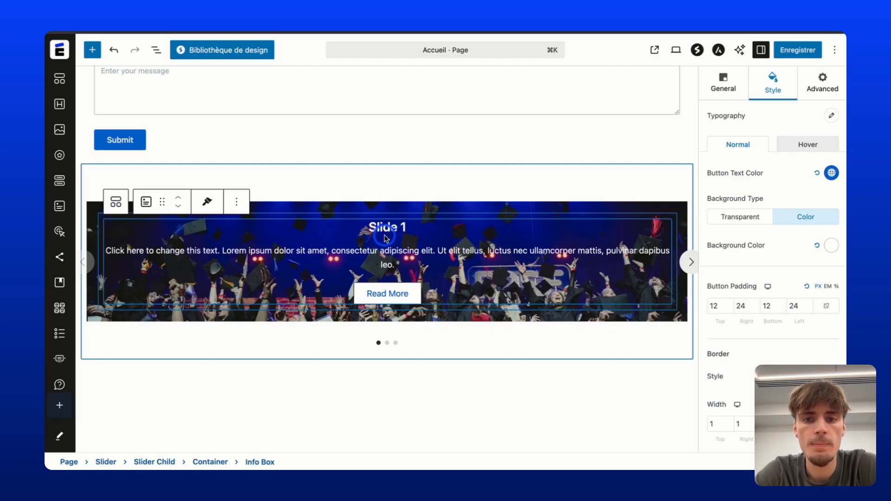
click(384, 239)
triple_click(384, 227)
click(654, 49)
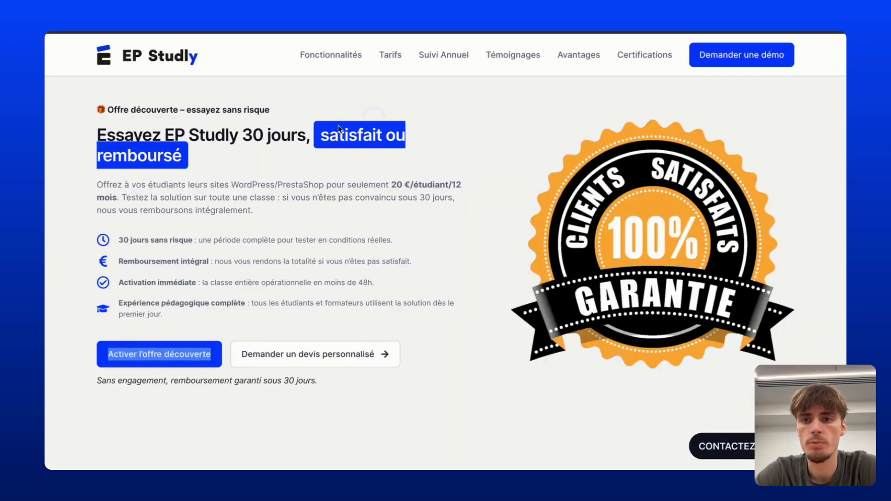
click(250, 146)
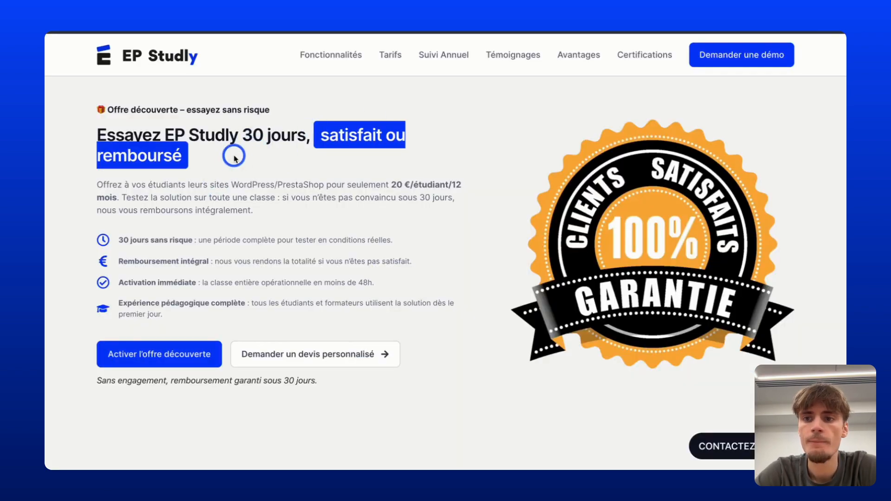
drag(234, 157, 94, 133)
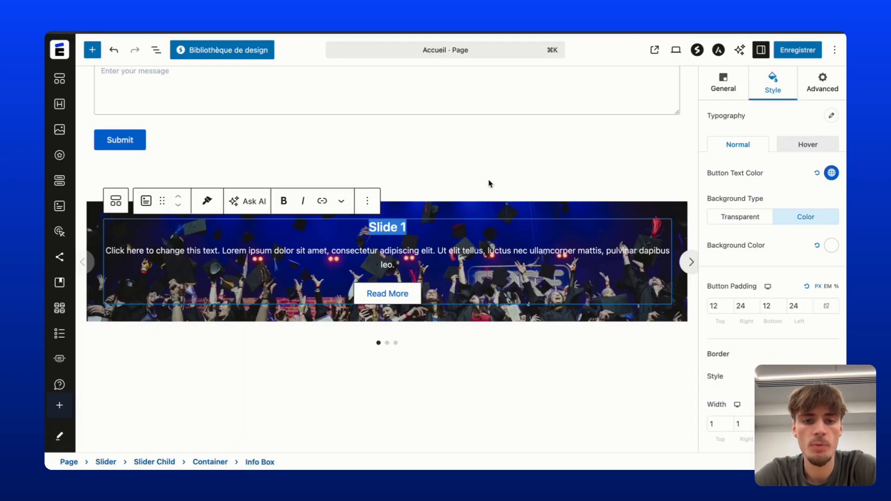
Replace Slide 1's heading and placeholder description with the copied offer heading and paragraph.
text(Essayez EP Studly 30 jours, satisfait ou remboursé)
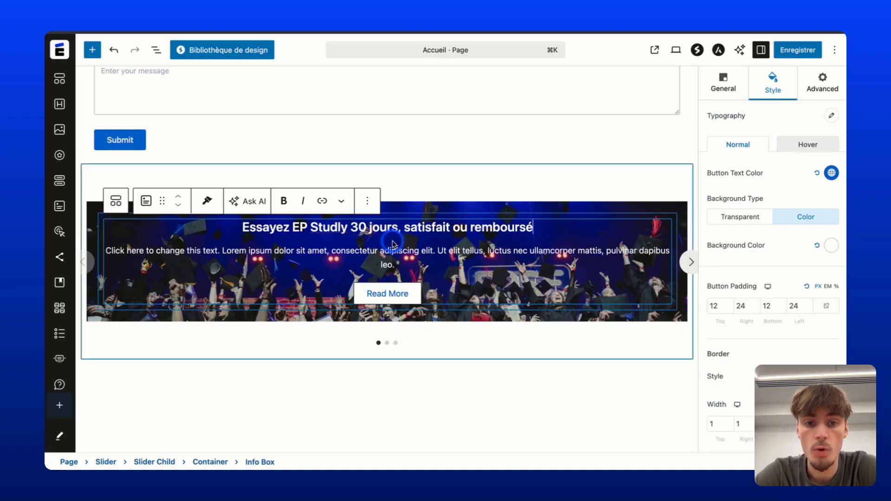
click(405, 230)
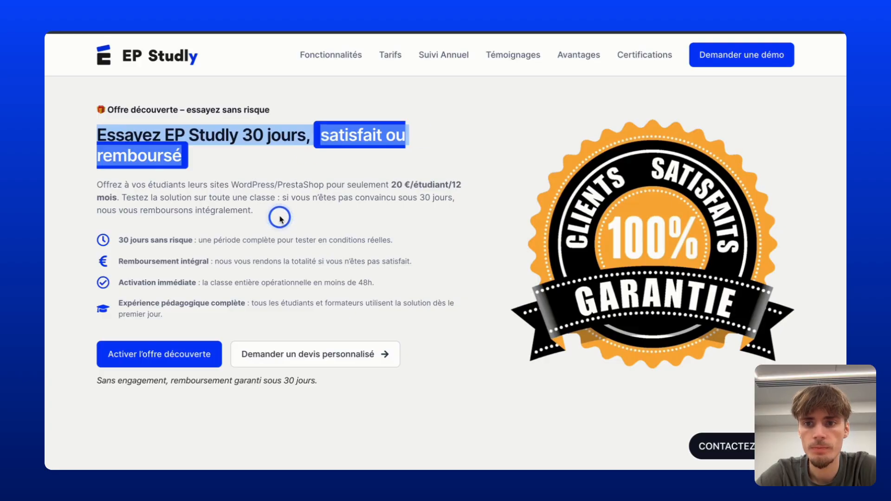
drag(279, 218, 88, 177)
key(super+c)
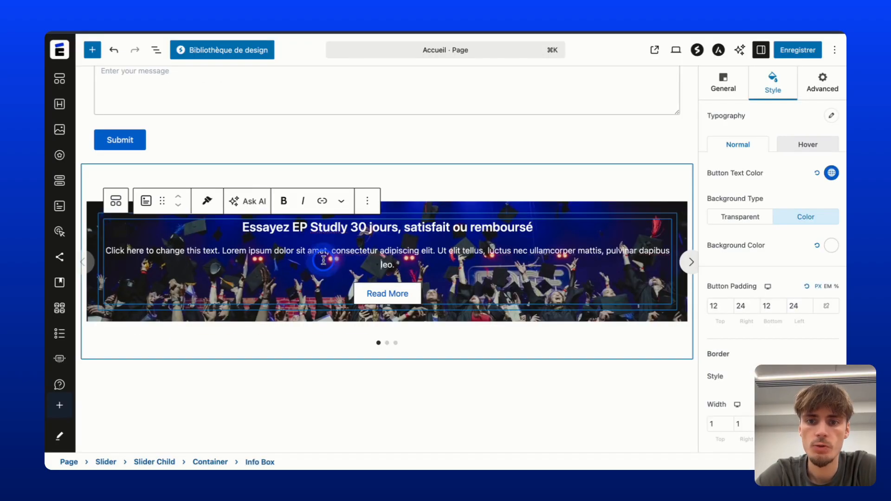
triple_click(323, 259)
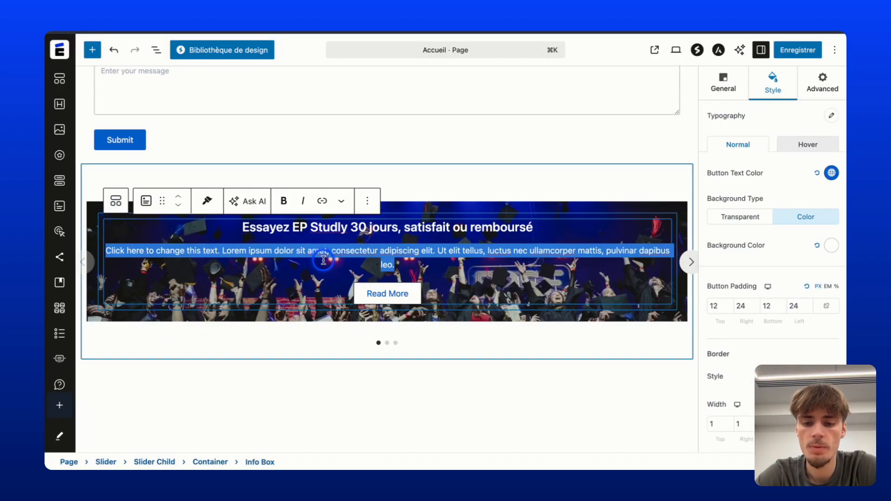
key(super+v)
click(394, 281)
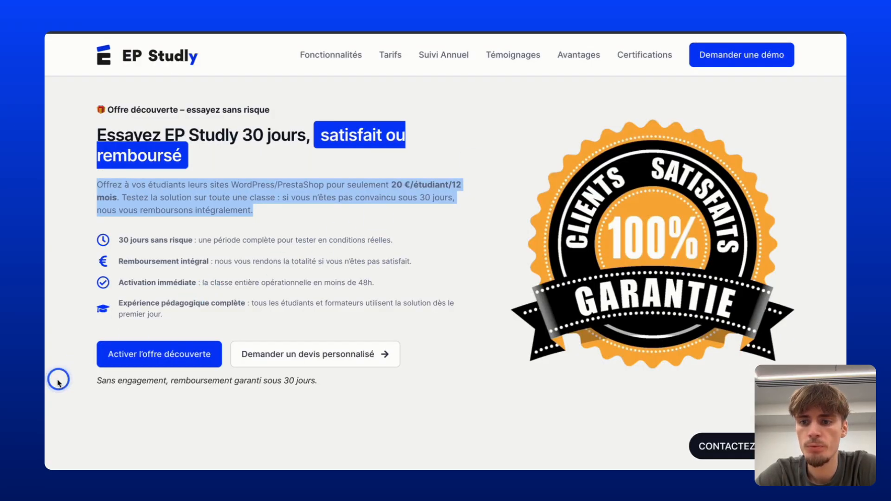
Replace the 'Read More' button label with 'Activer l’offre découverte'.
drag(60, 382, 212, 359)
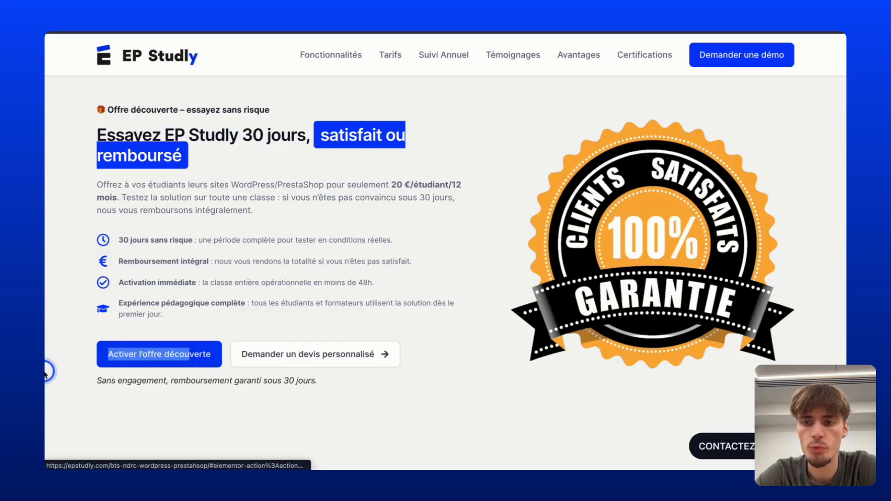
click(54, 366)
drag(60, 360, 212, 358)
key(super+c)
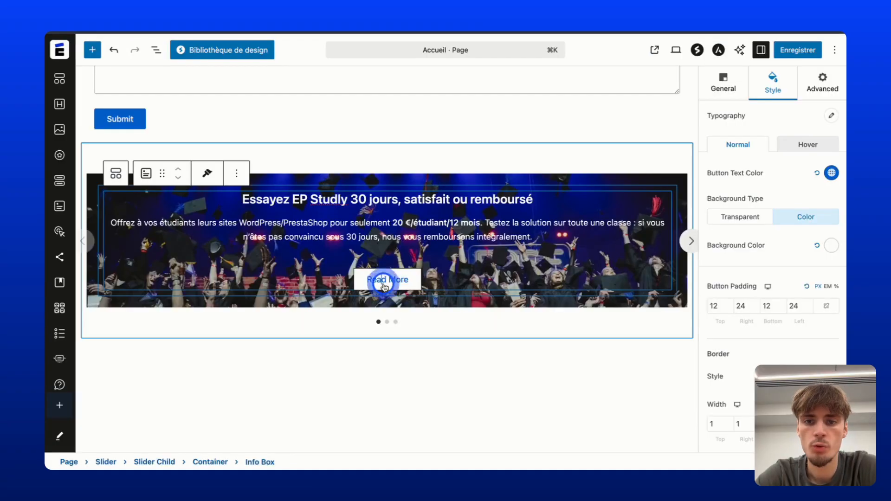
triple_click(384, 280)
key(super+v)
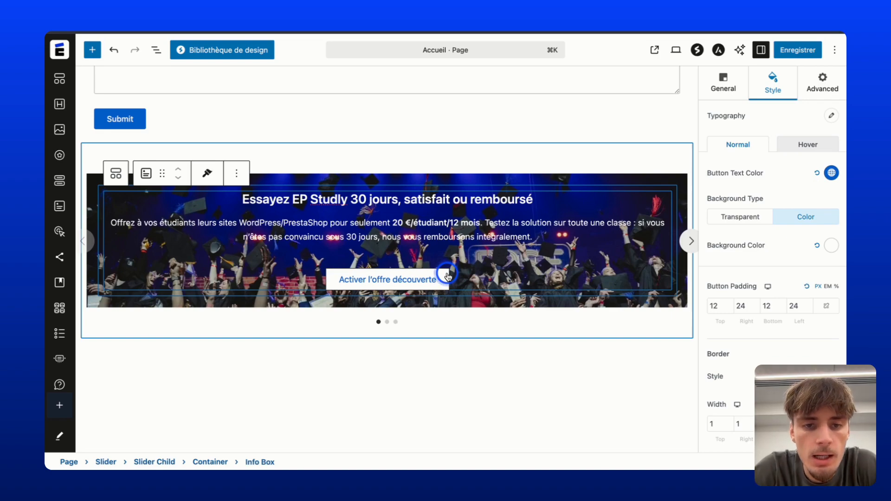
Open the info box's Call to Action settings, focus the button link field and save.
click(740, 92)
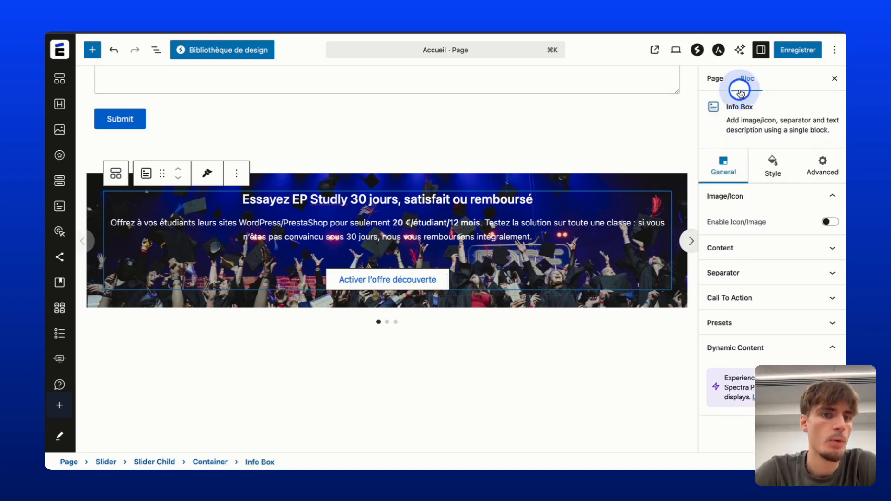
click(748, 298)
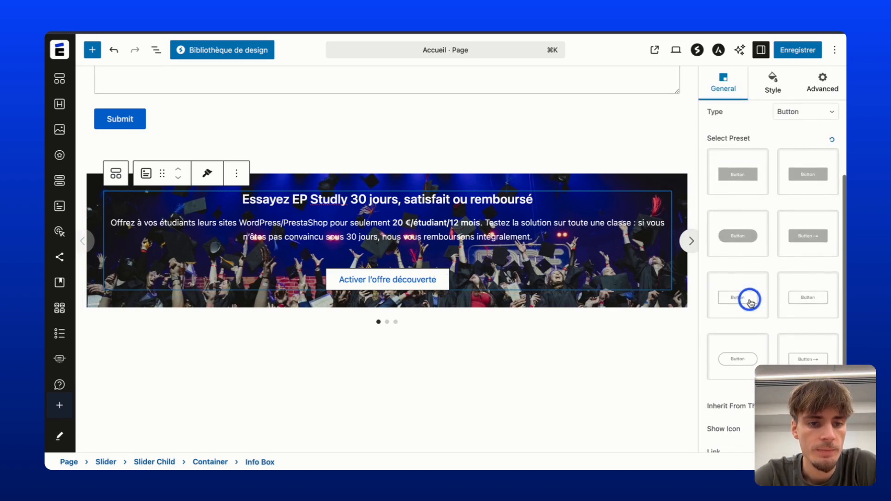
scroll(743, 320, down, 3)
click(730, 361)
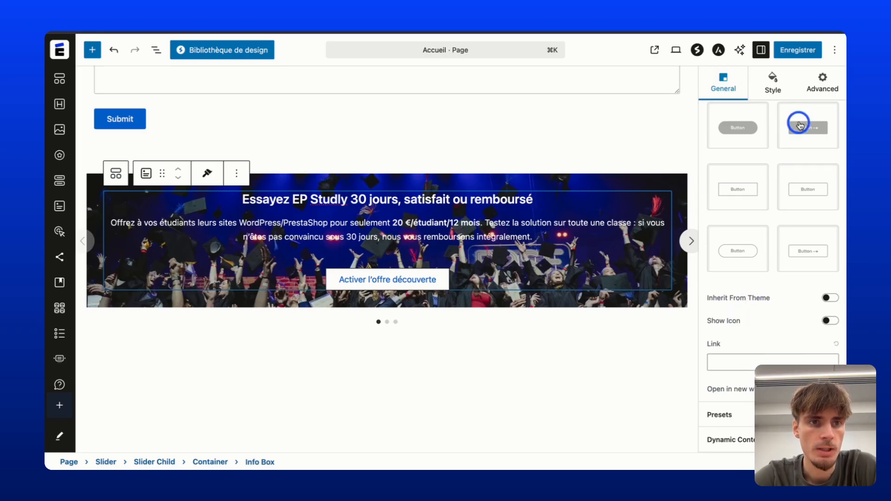
click(810, 52)
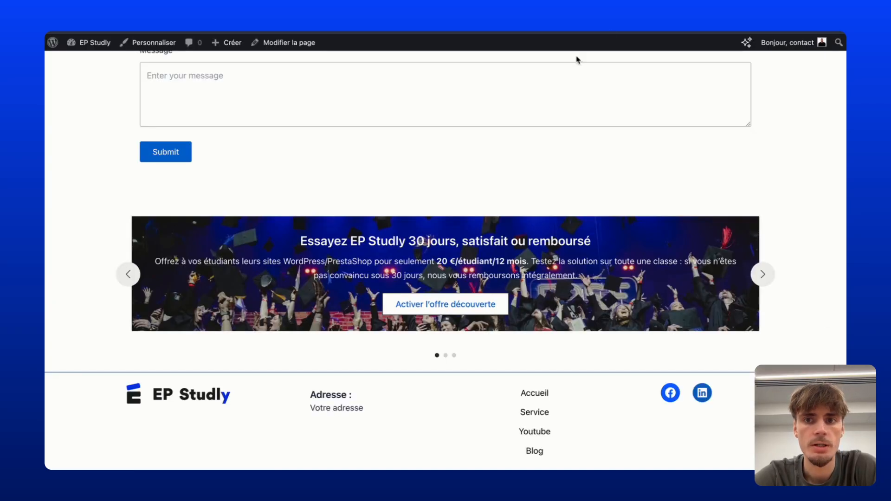
Link the offer button to the /service/ page, save, and open the live page.
scroll(547, 81, up, 15)
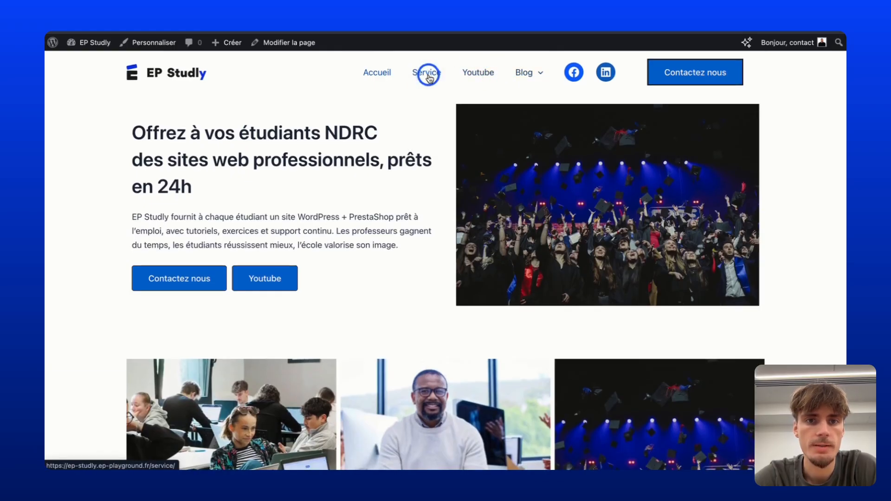
click(427, 73)
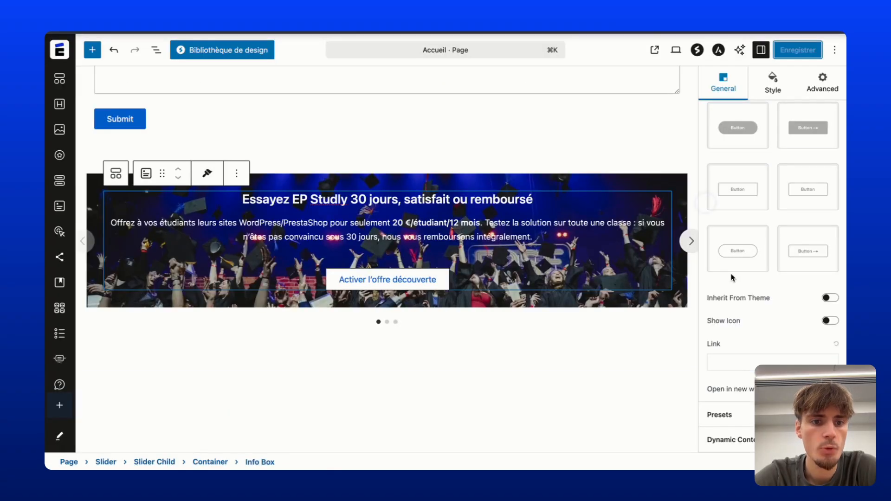
click(736, 362)
text(ep-studly.ep-playground.fr/service/)
click(798, 47)
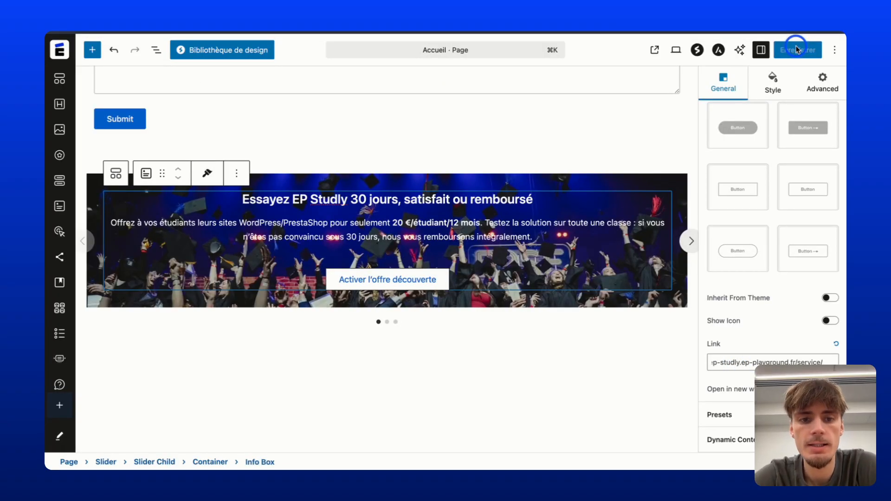
click(796, 48)
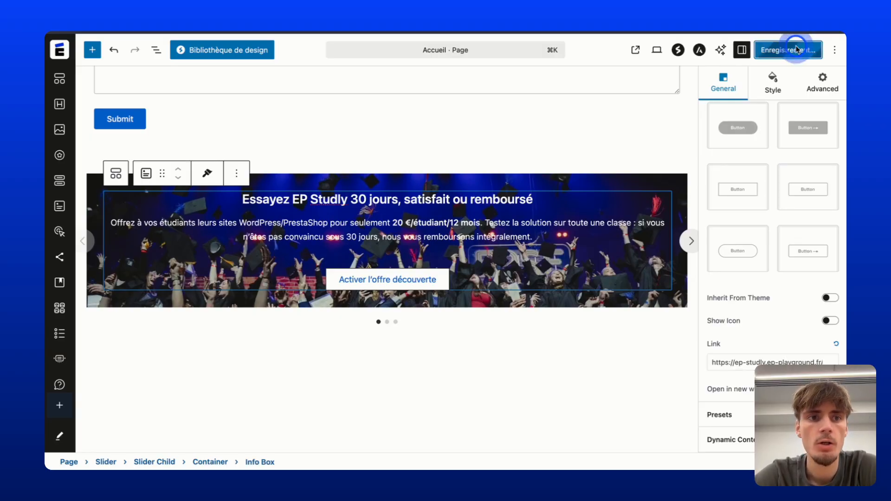
click(669, 55)
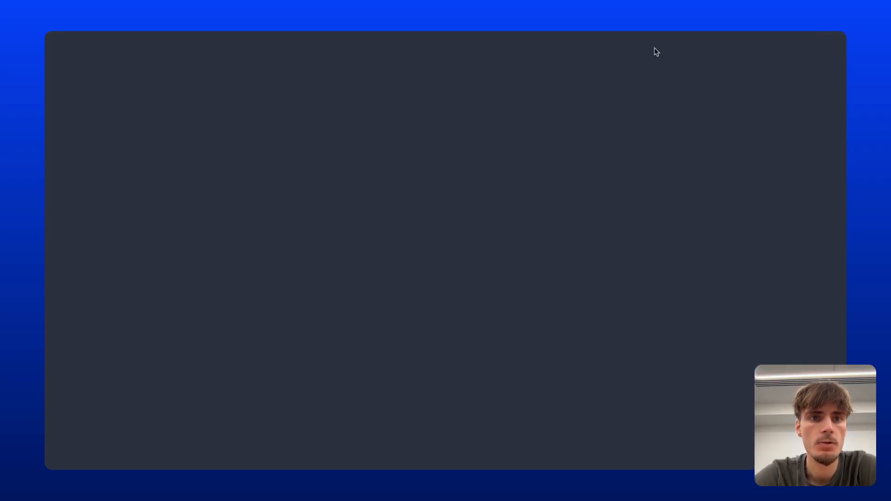
Scroll the live page to the slider, then return to the editor and advance to Slide 2.
scroll(378, 115, down, 10)
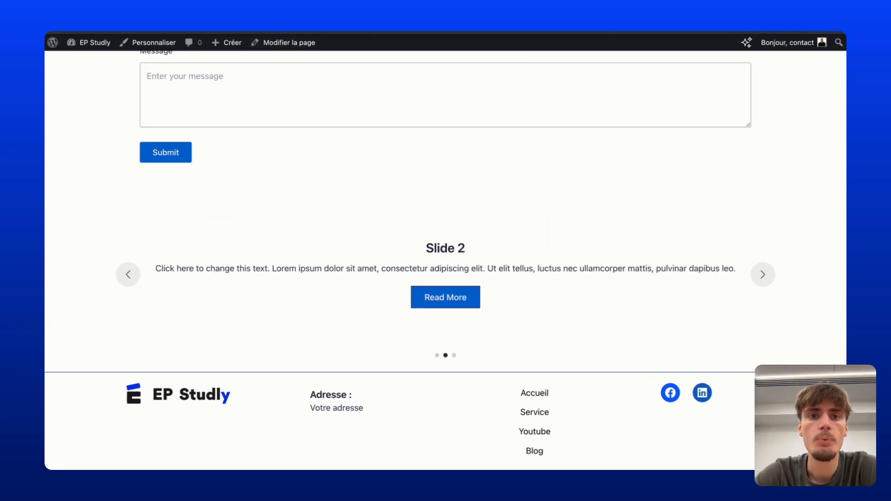
key(super+w)
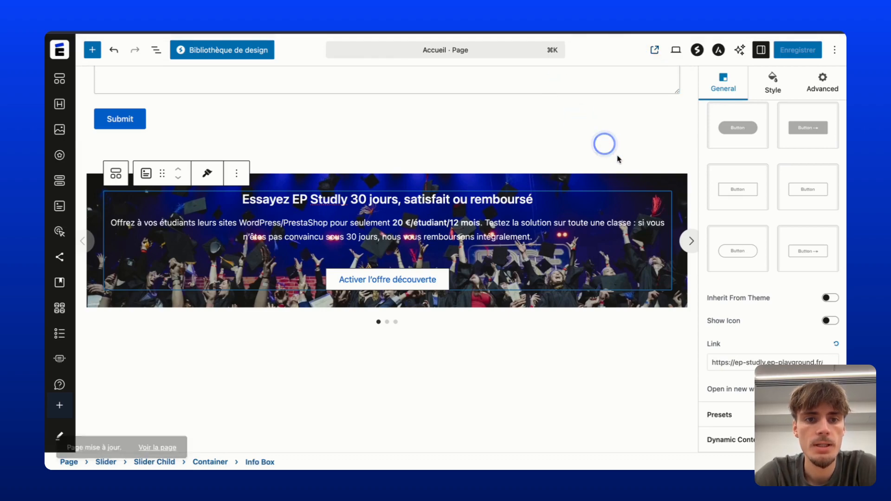
click(692, 240)
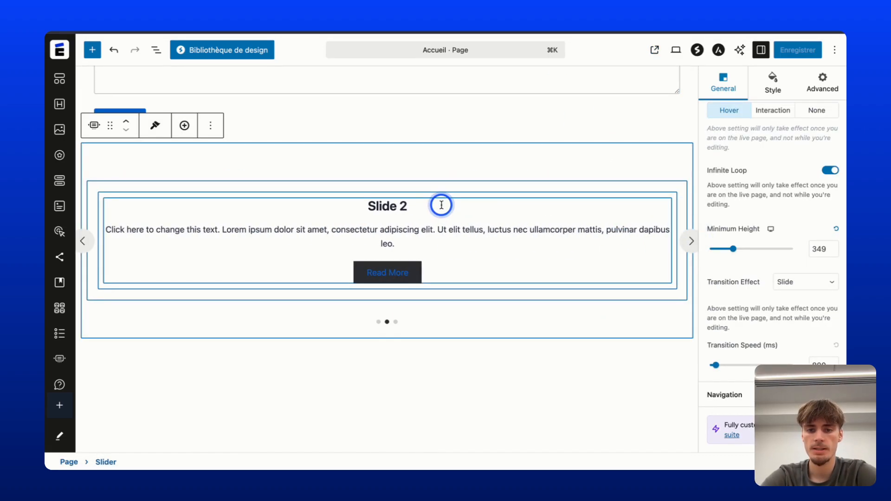
Set Slide 2's background image to the classroom photo of students on laptops.
click(205, 190)
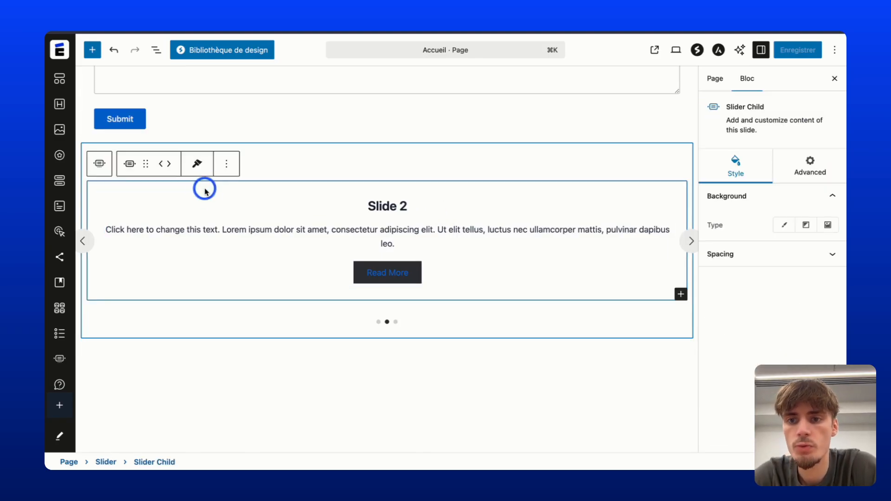
click(827, 225)
click(772, 322)
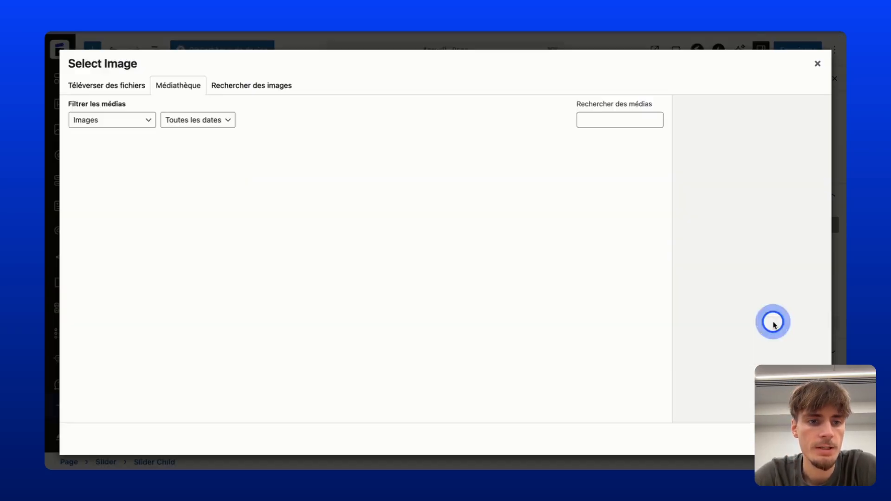
click(506, 169)
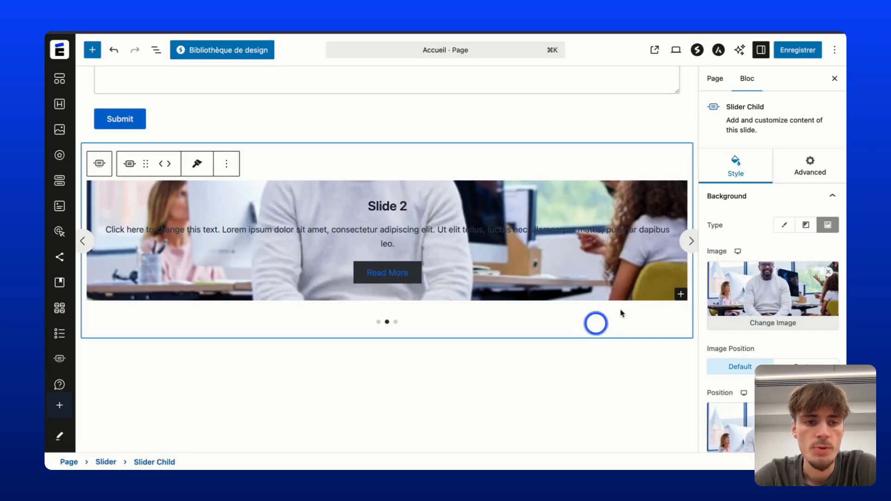
click(743, 320)
click(253, 171)
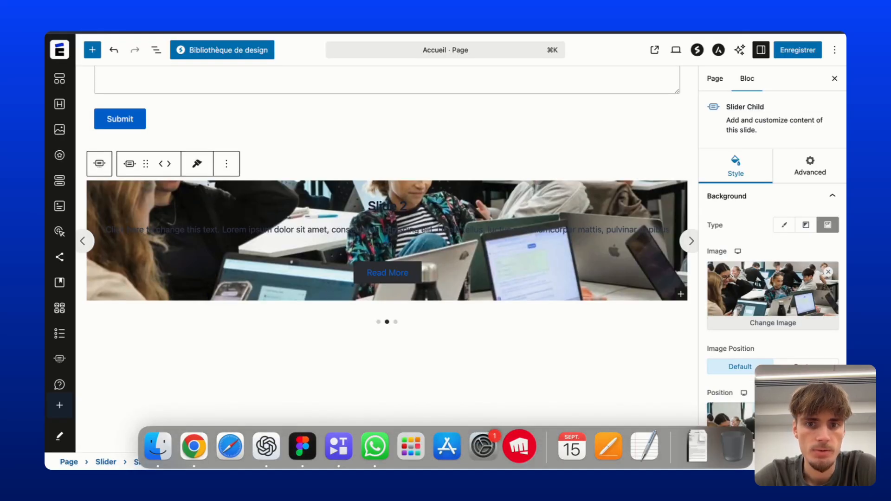
click(581, 307)
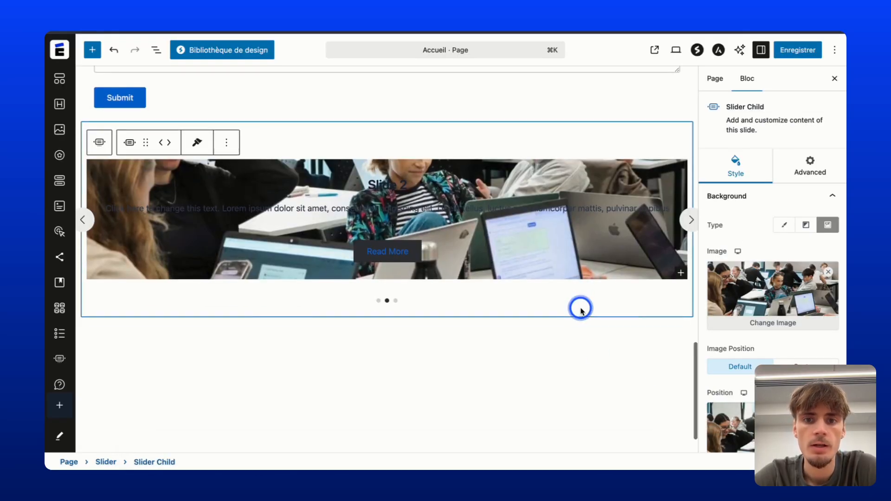
Retitle Slide 2 as TITRE 2, colour the title blue, and save the page.
click(360, 167)
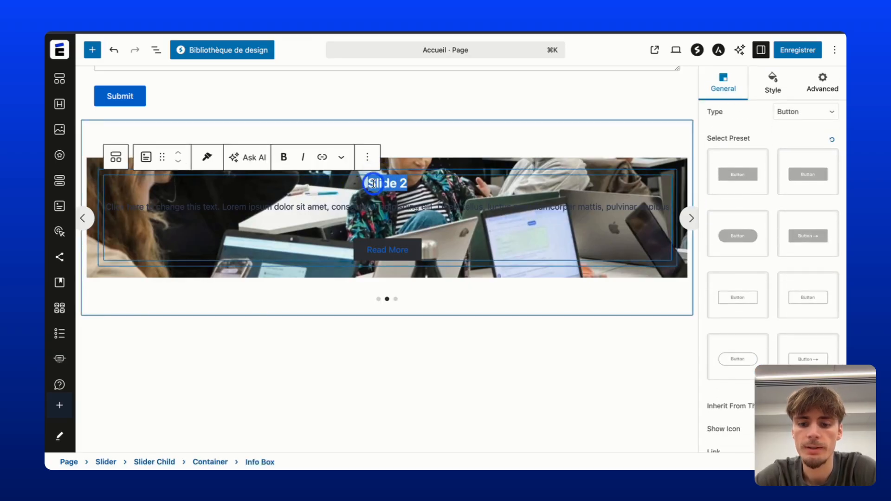
key(BackSpace)
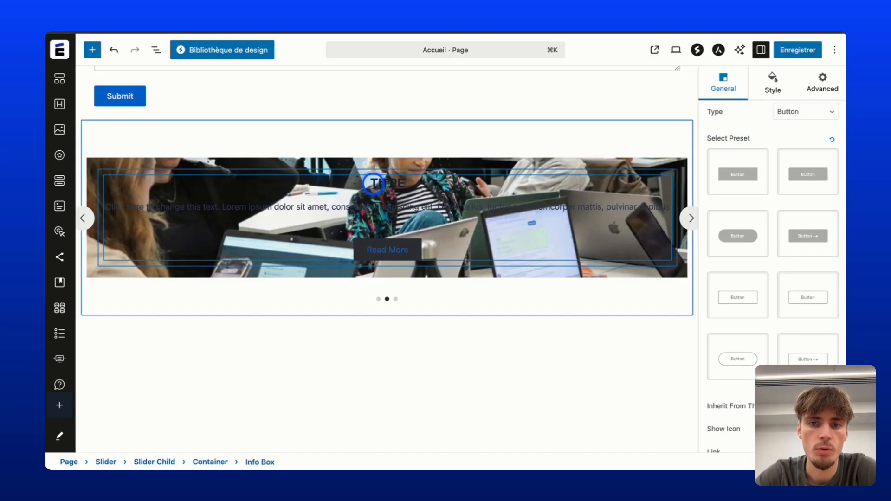
click(374, 182)
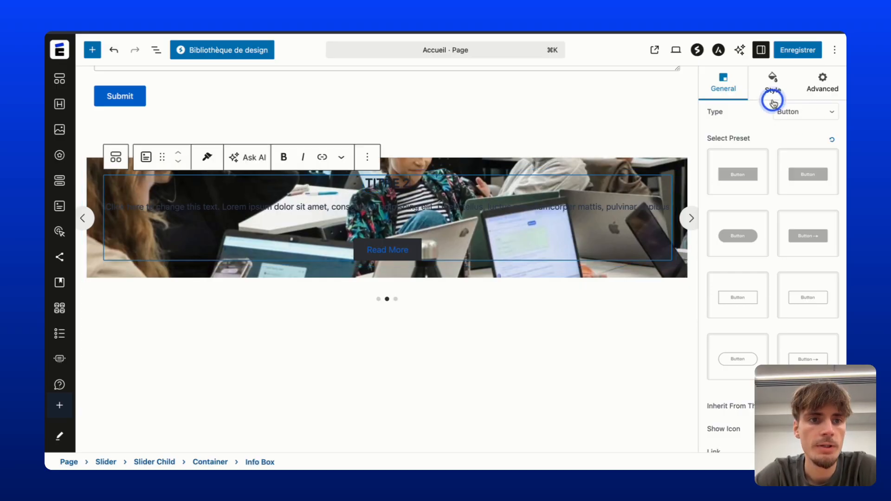
click(772, 88)
click(761, 198)
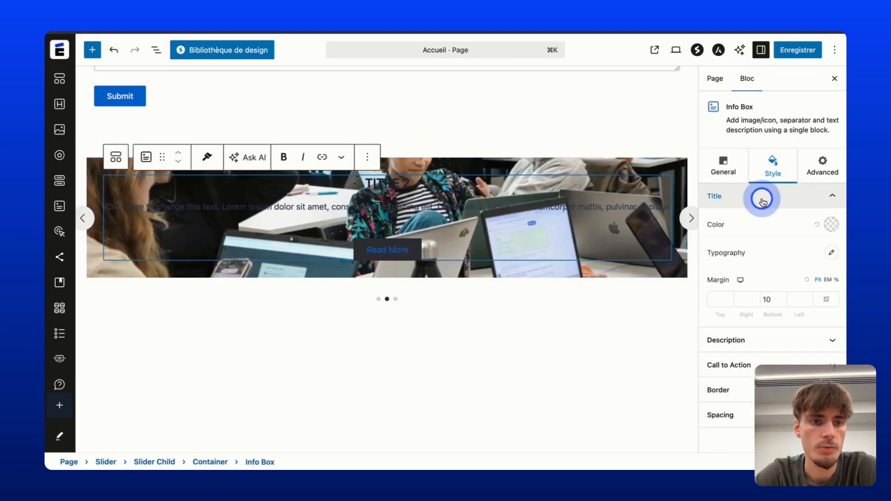
click(831, 225)
drag(811, 254, 681, 205)
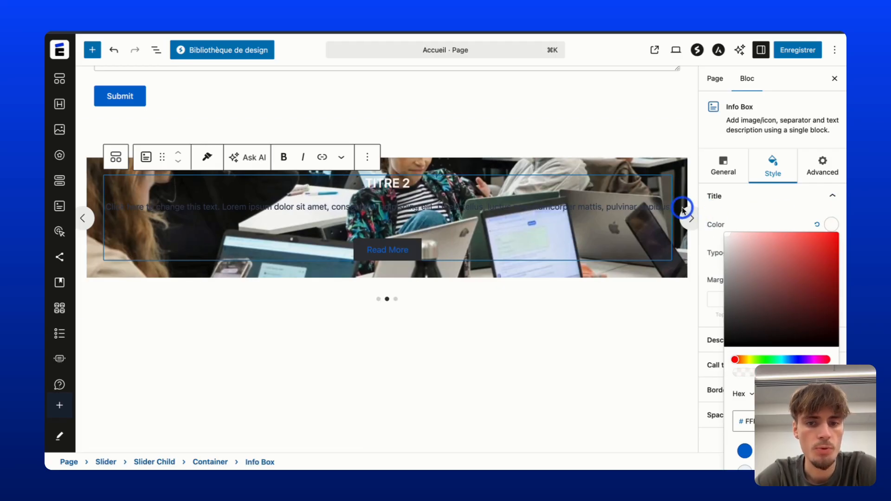
click(743, 451)
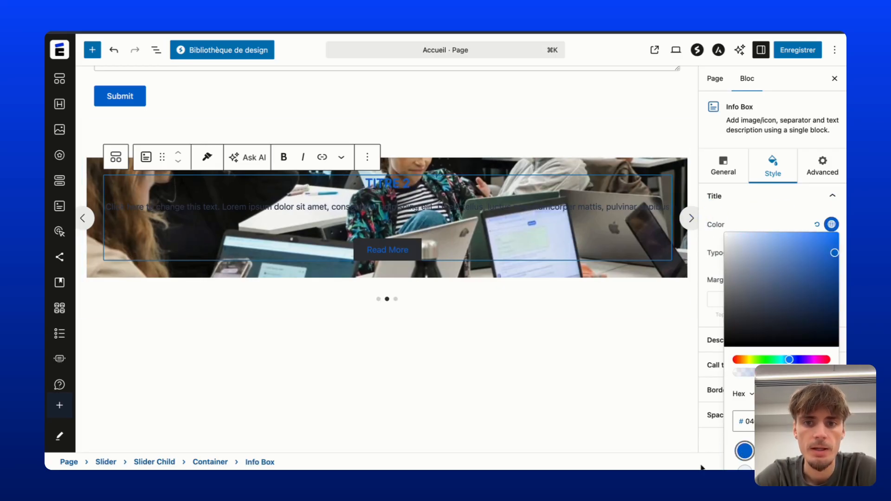
click(806, 55)
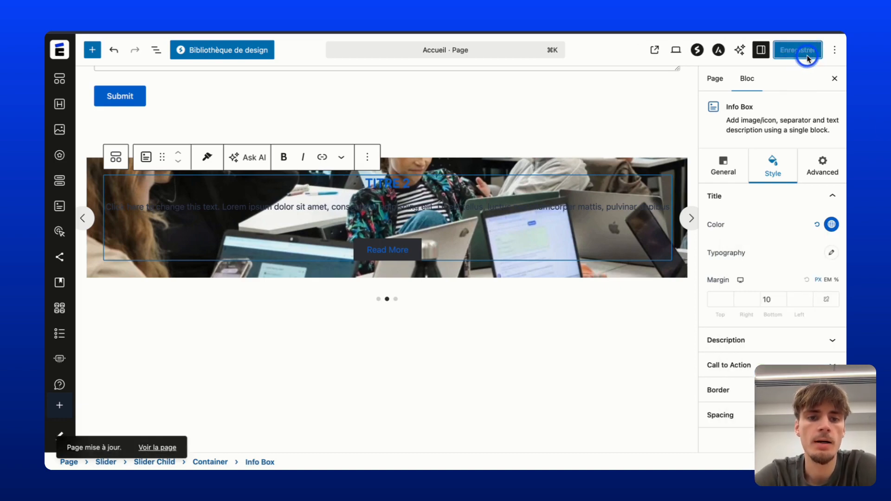
Select the container around Slide 2's info box and open its block inserter.
click(650, 253)
click(668, 264)
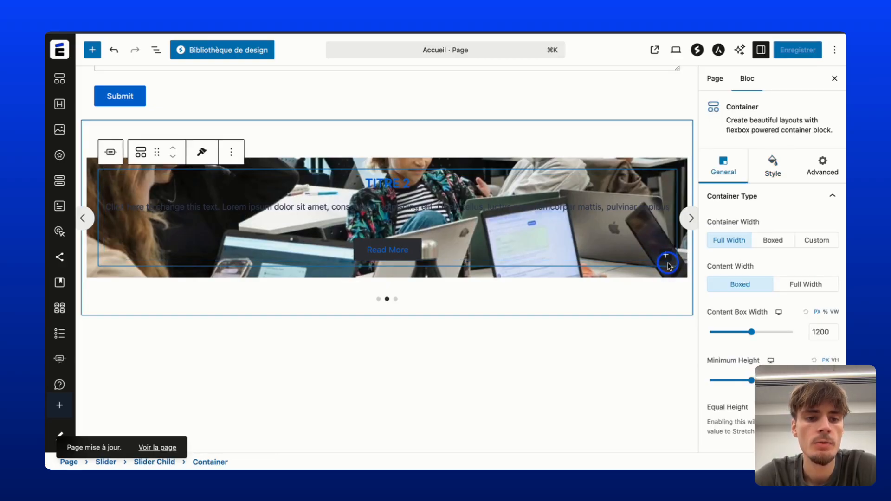
click(665, 261)
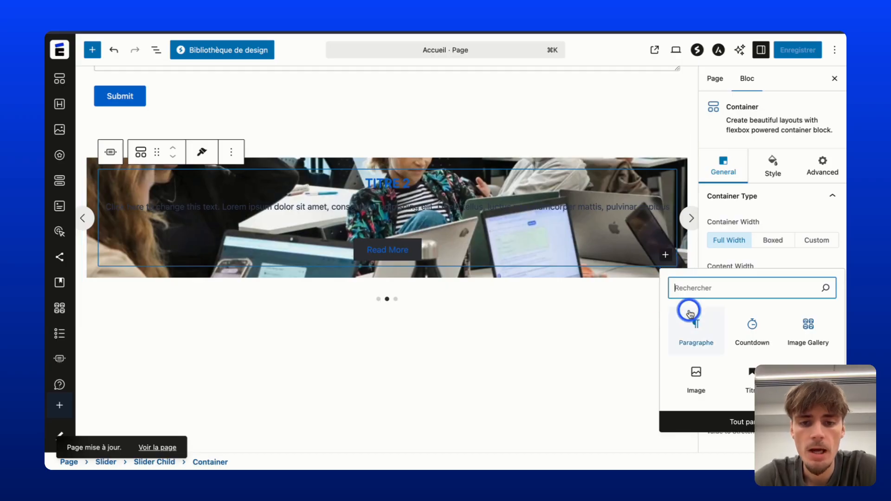
Add a Counter block to Slide 2's container, then delete it and select the slider.
click(719, 415)
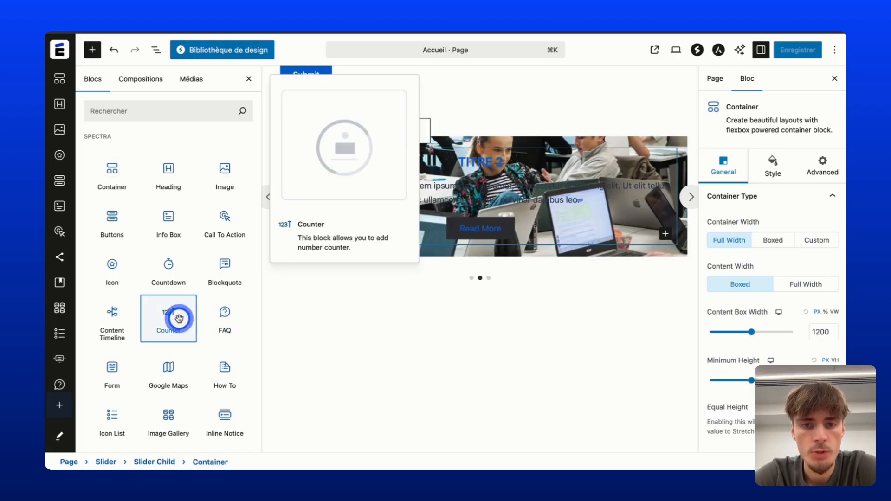
drag(179, 318, 423, 235)
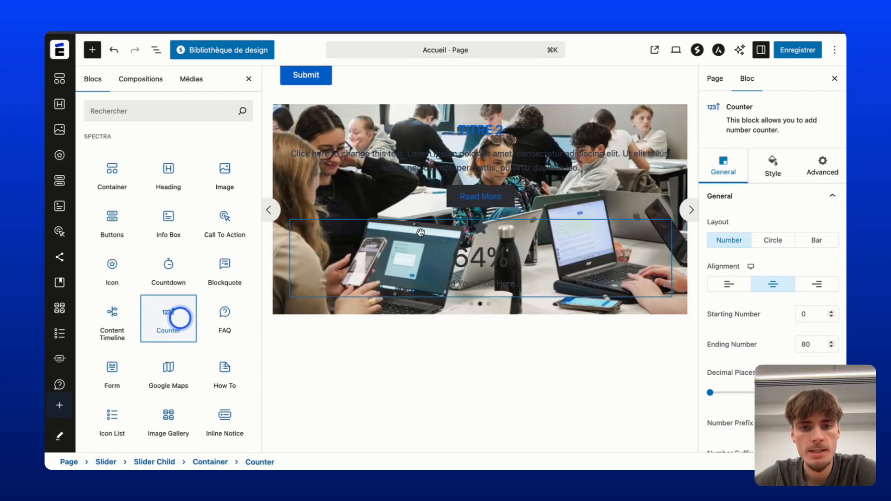
click(524, 226)
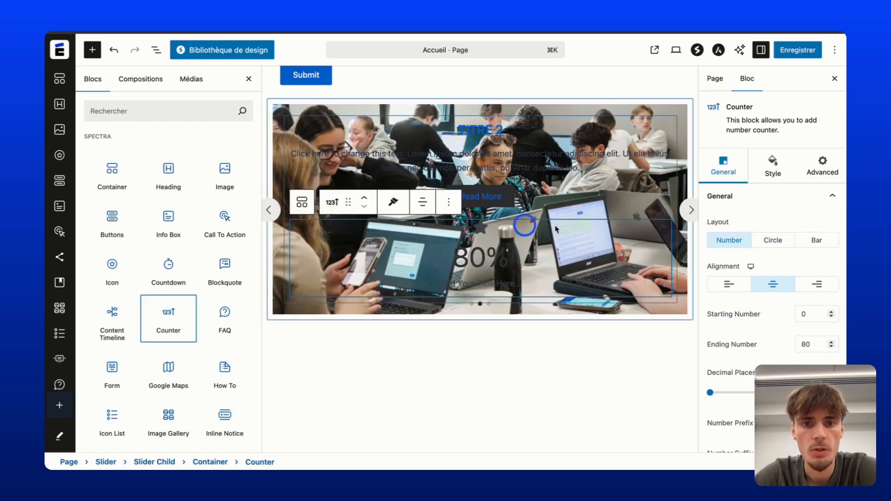
click(448, 202)
scroll(541, 443, down, 1)
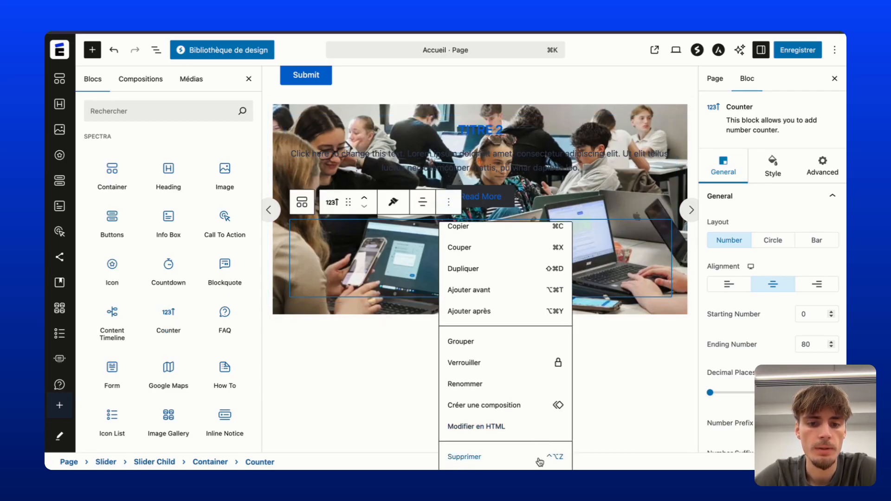
click(537, 459)
click(601, 186)
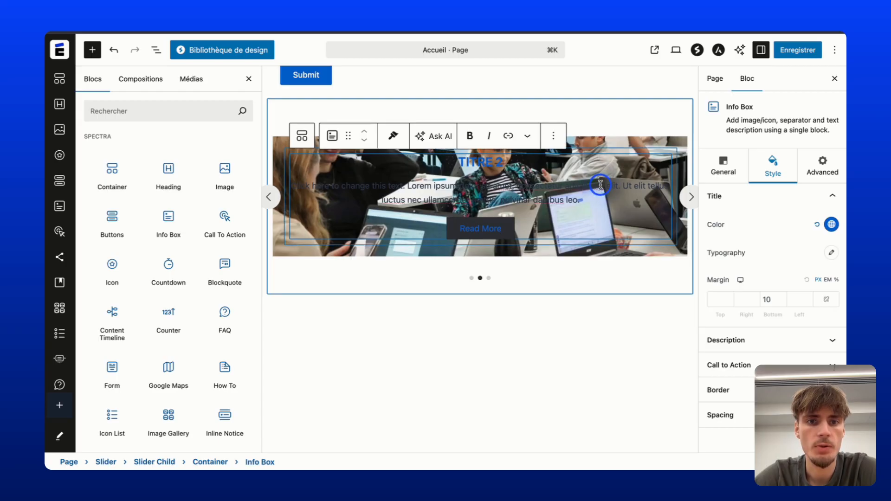
click(270, 205)
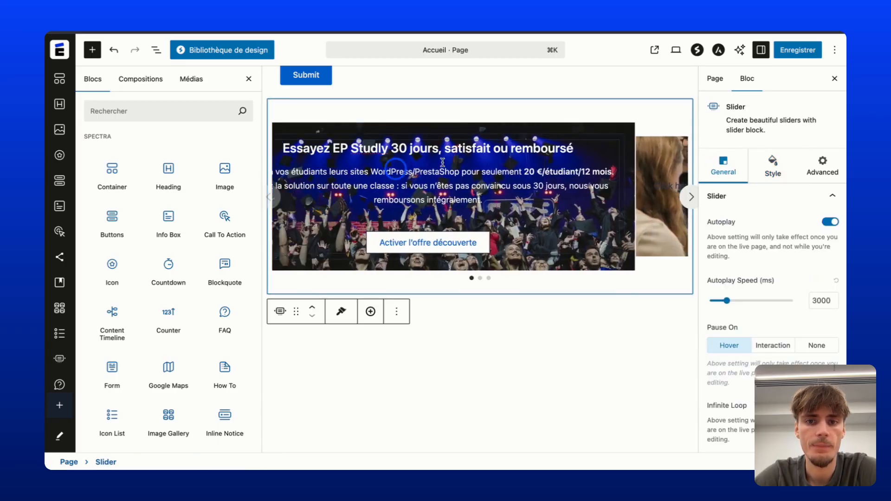
Enable a checkmark icon on slide 1's info box, positioned Above Title with Icon as the source.
click(545, 143)
click(722, 163)
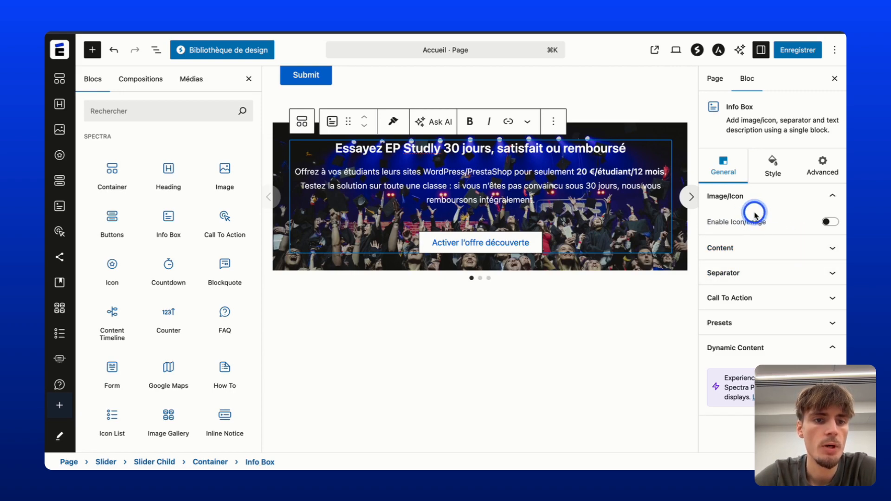
click(829, 222)
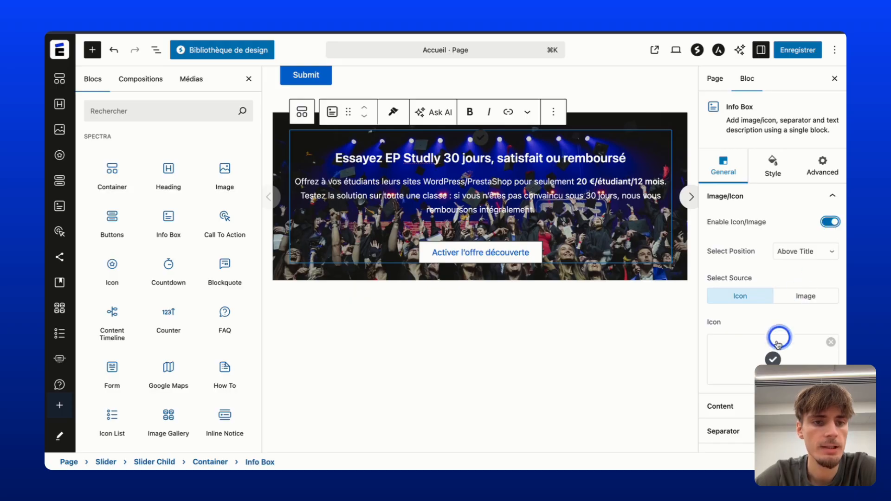
mouse_move(770, 360)
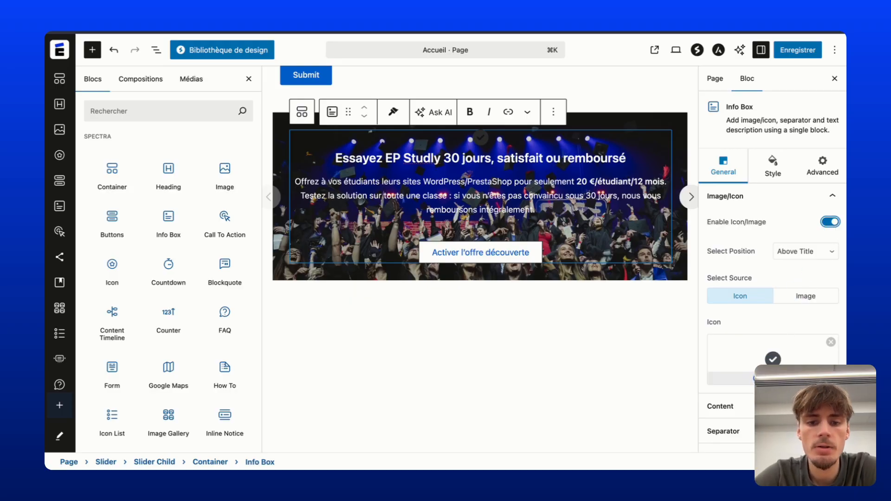
Turn off the info box icon and keep its content centre-aligned after trying left and right.
click(830, 222)
click(749, 248)
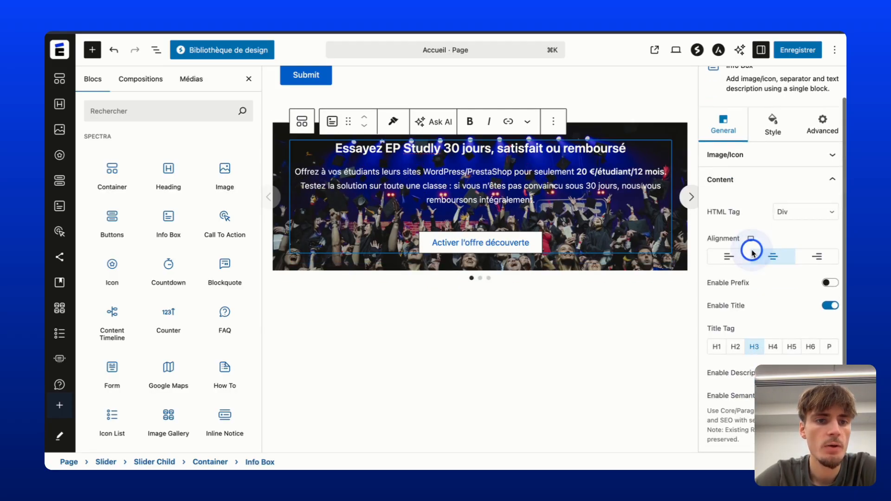
scroll(752, 252, down, 2)
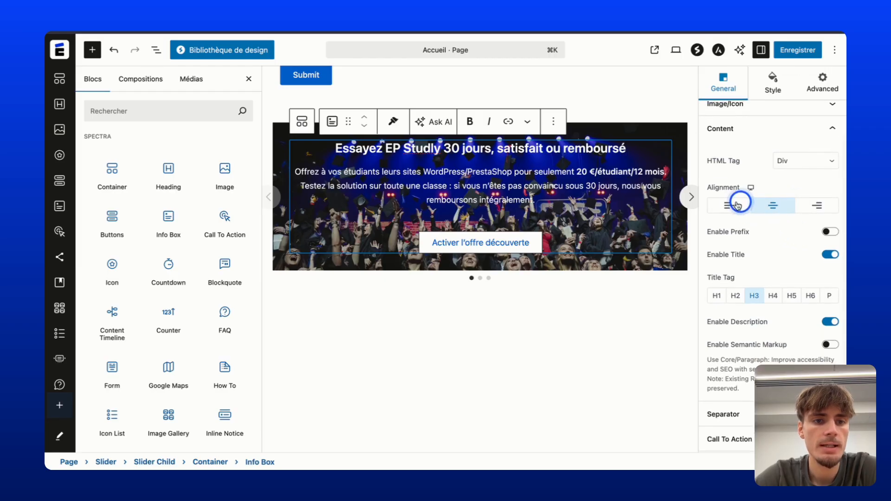
click(733, 205)
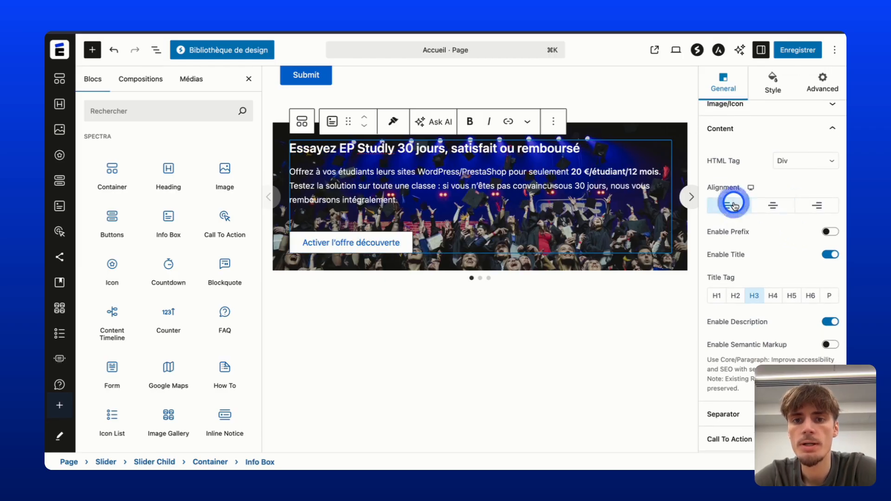
click(772, 204)
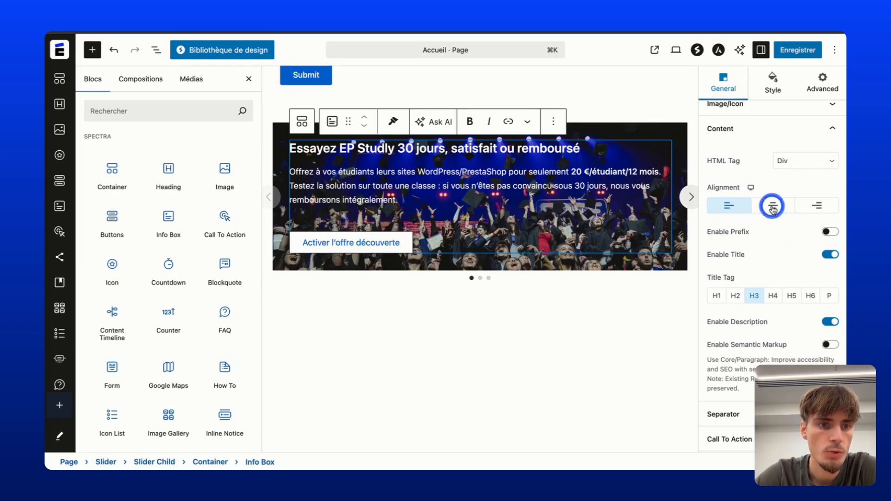
click(814, 205)
click(782, 210)
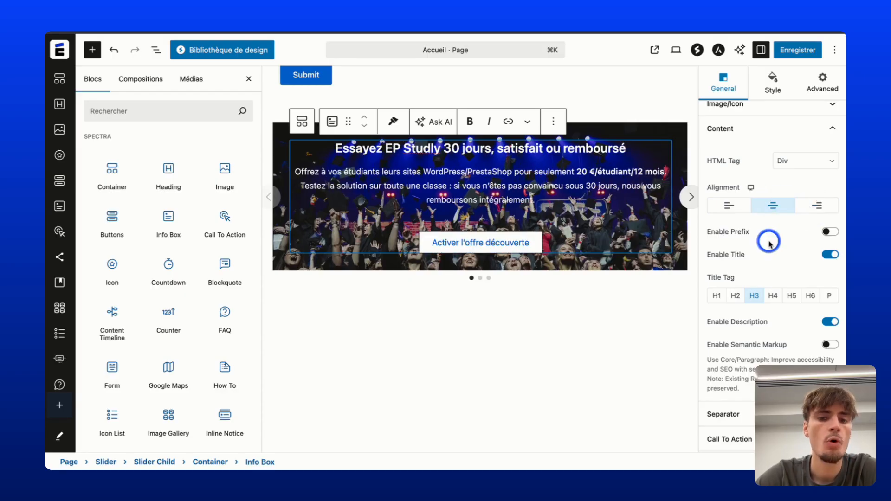
Change the info box title tag from H3 to H2.
scroll(770, 239, down, 2)
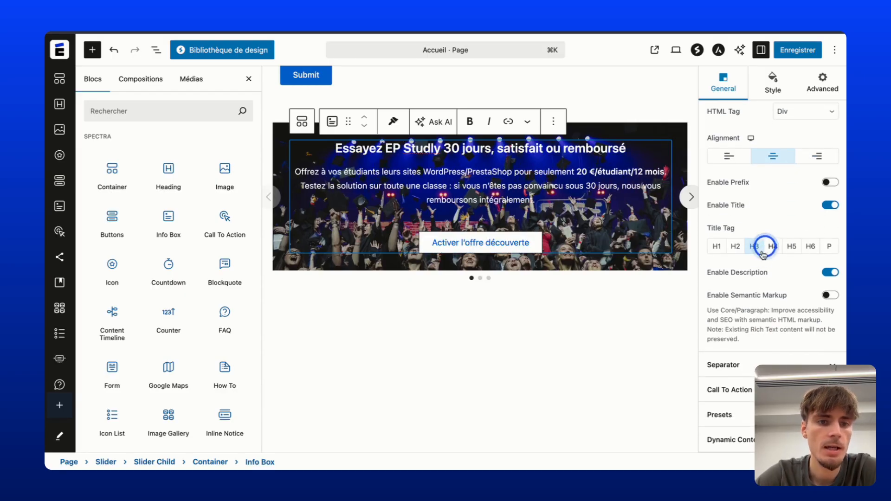
click(736, 249)
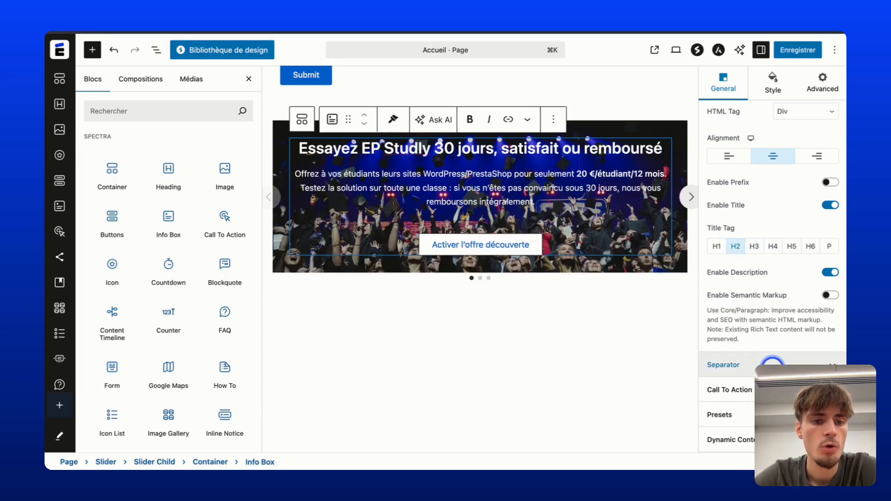
click(772, 362)
Apply the fifth Call To Action preset: left-aligned layout with the button as a plain text link.
click(785, 320)
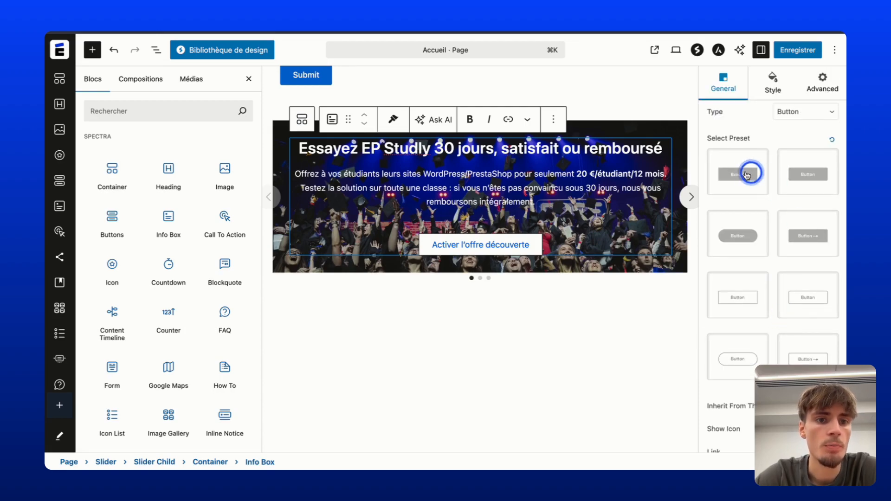
scroll(763, 241, down, 3)
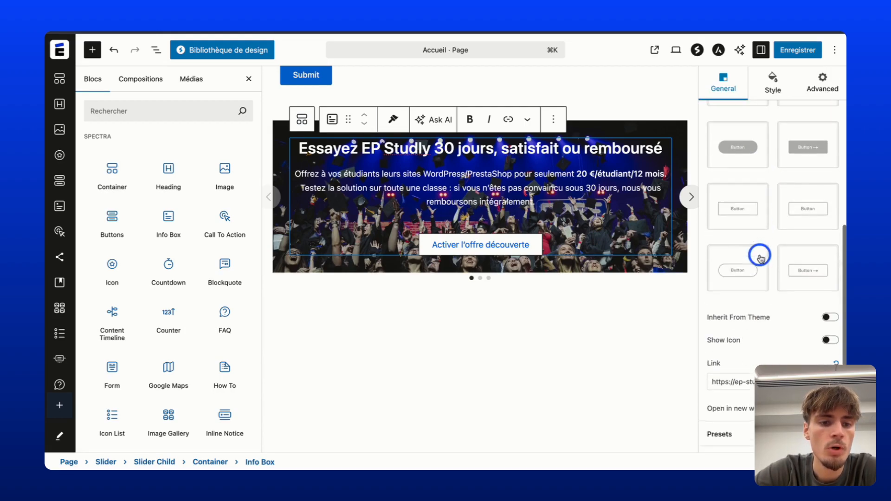
click(743, 412)
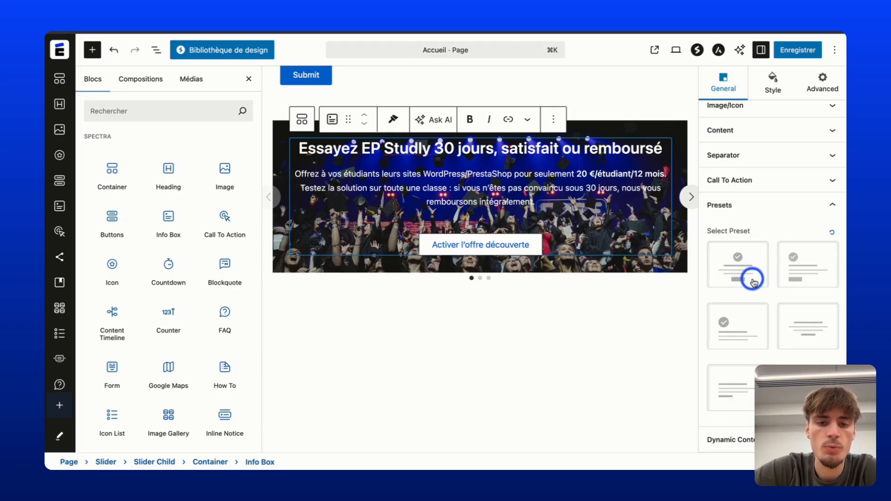
click(797, 274)
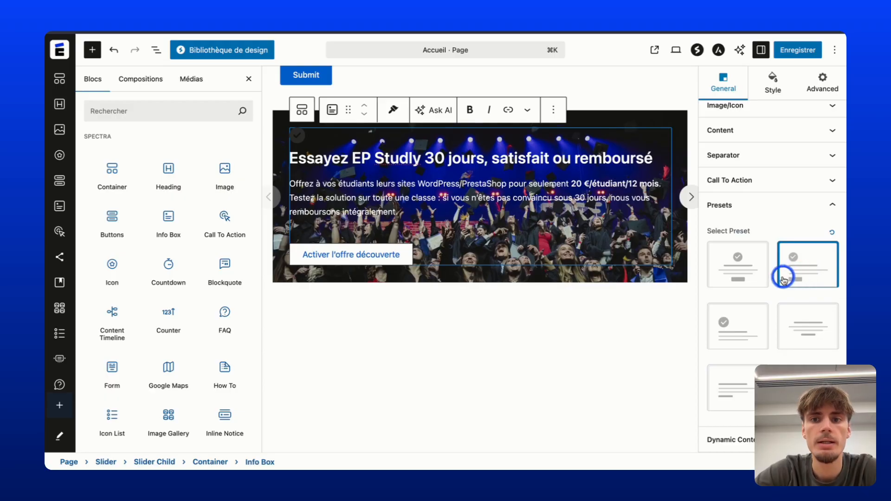
click(757, 271)
click(759, 324)
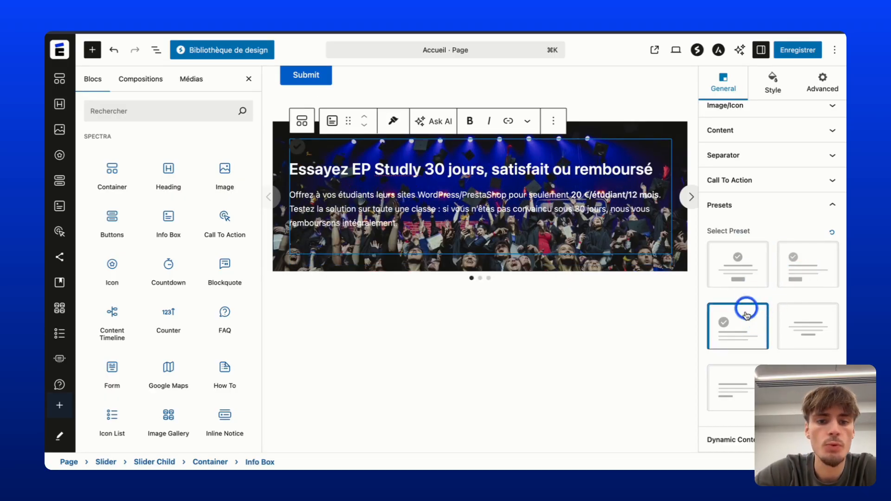
click(750, 269)
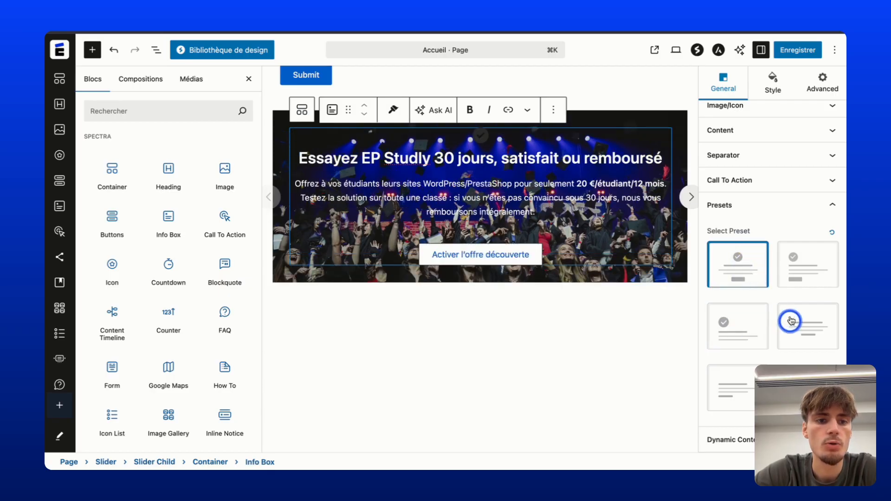
click(742, 395)
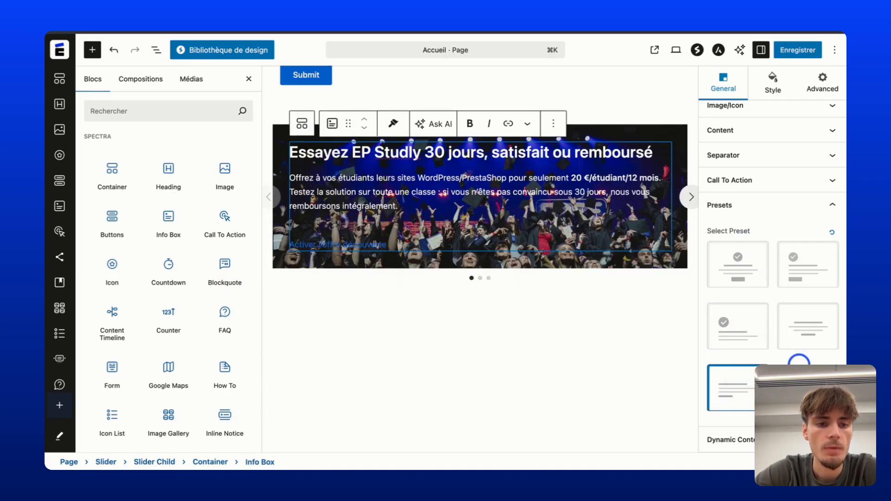
click(728, 439)
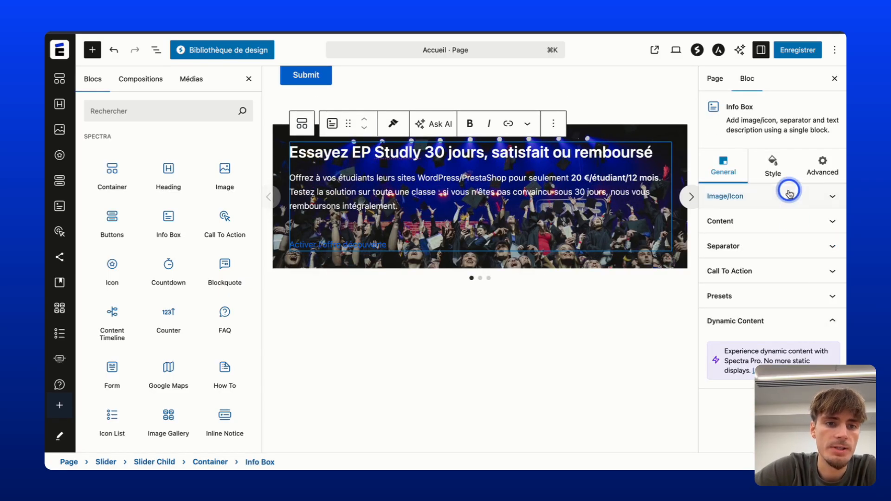
Review the info box's title and alignment settings in the sidebar.
click(773, 221)
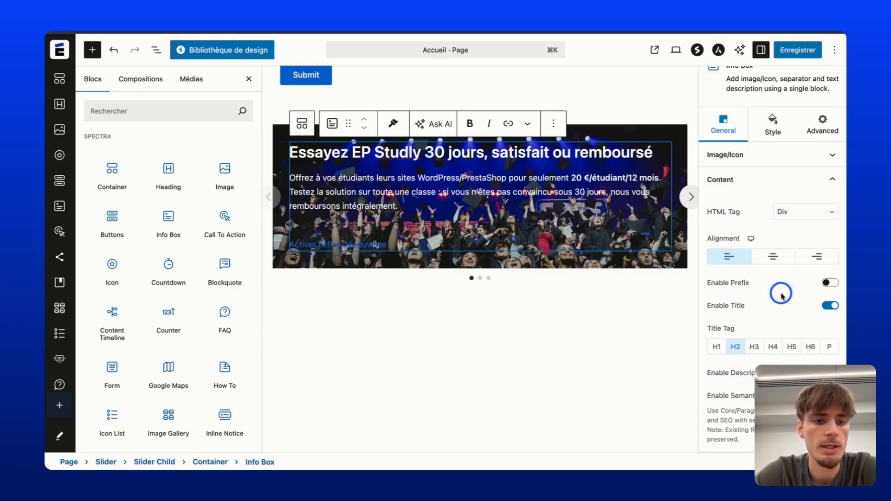
scroll(780, 295, down, 1)
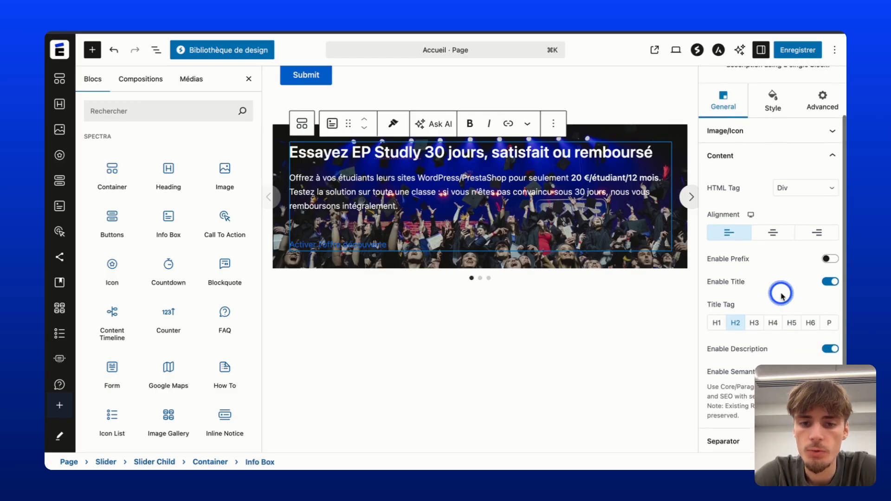
scroll(779, 325, down, 1)
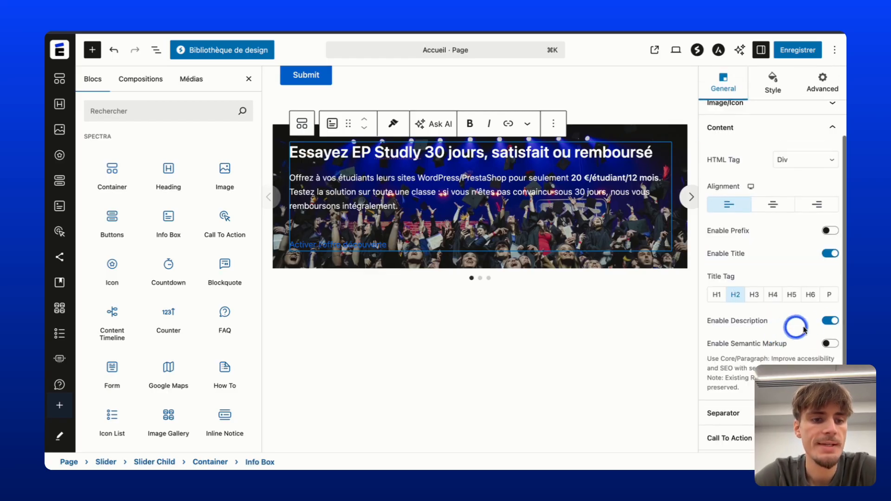
scroll(807, 324, down, 1)
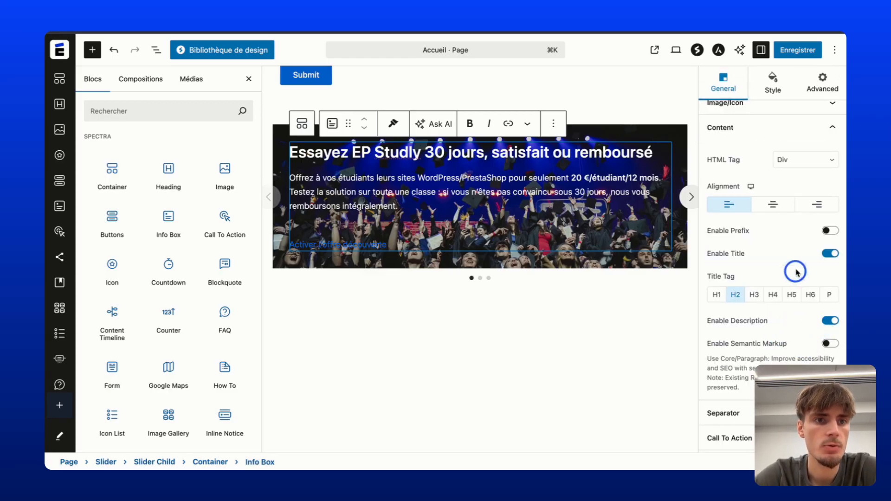
Save the Accueil page with Enregistrer, then advance the slider twice to slide 3.
click(794, 51)
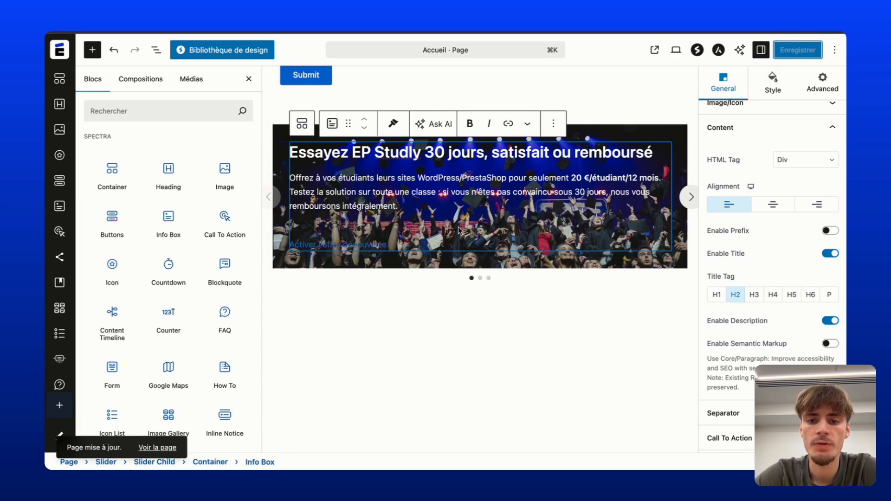
click(691, 198)
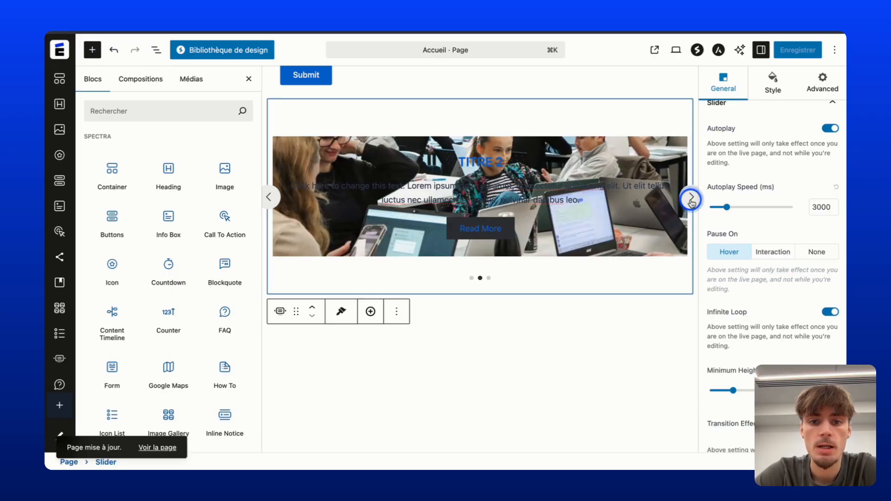
click(692, 199)
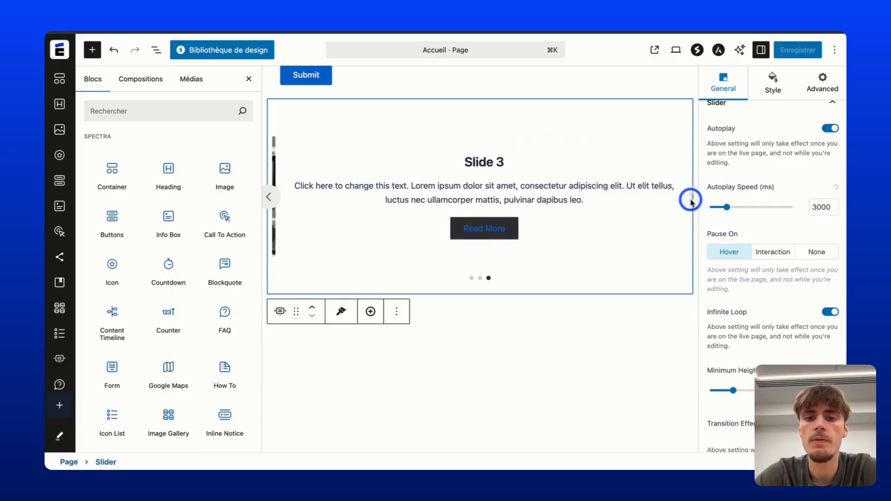